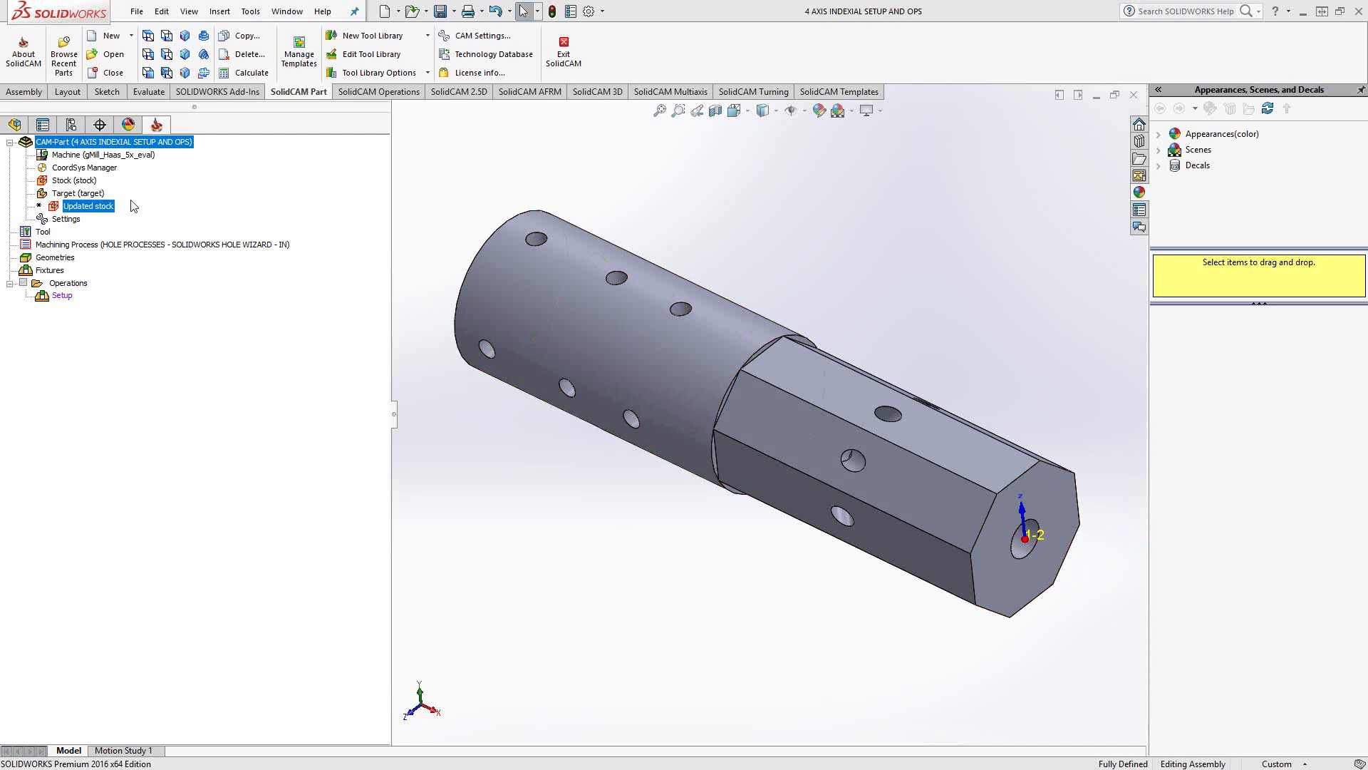
- In CoordSys Manager, view the octagonal end and show MAC 1 position 2 as active
double_click(88, 170)
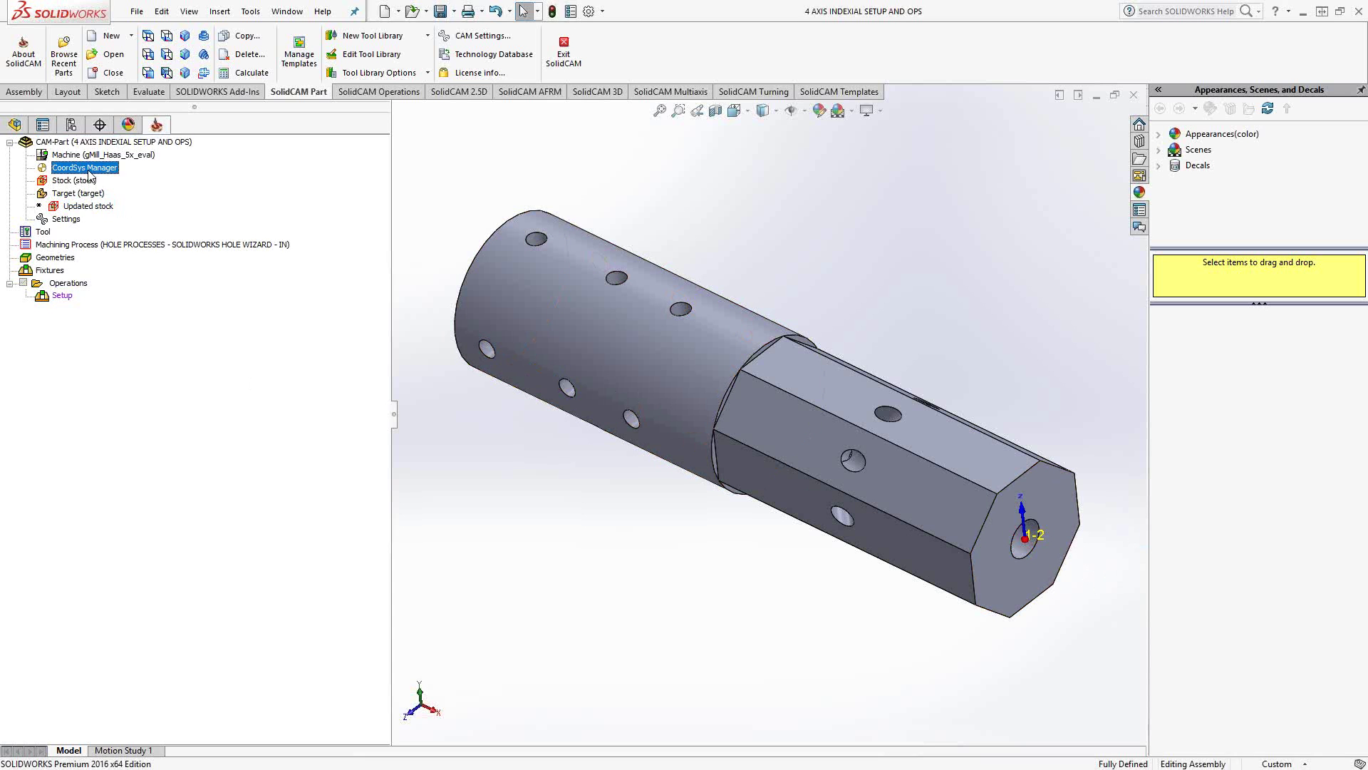
click(49, 230)
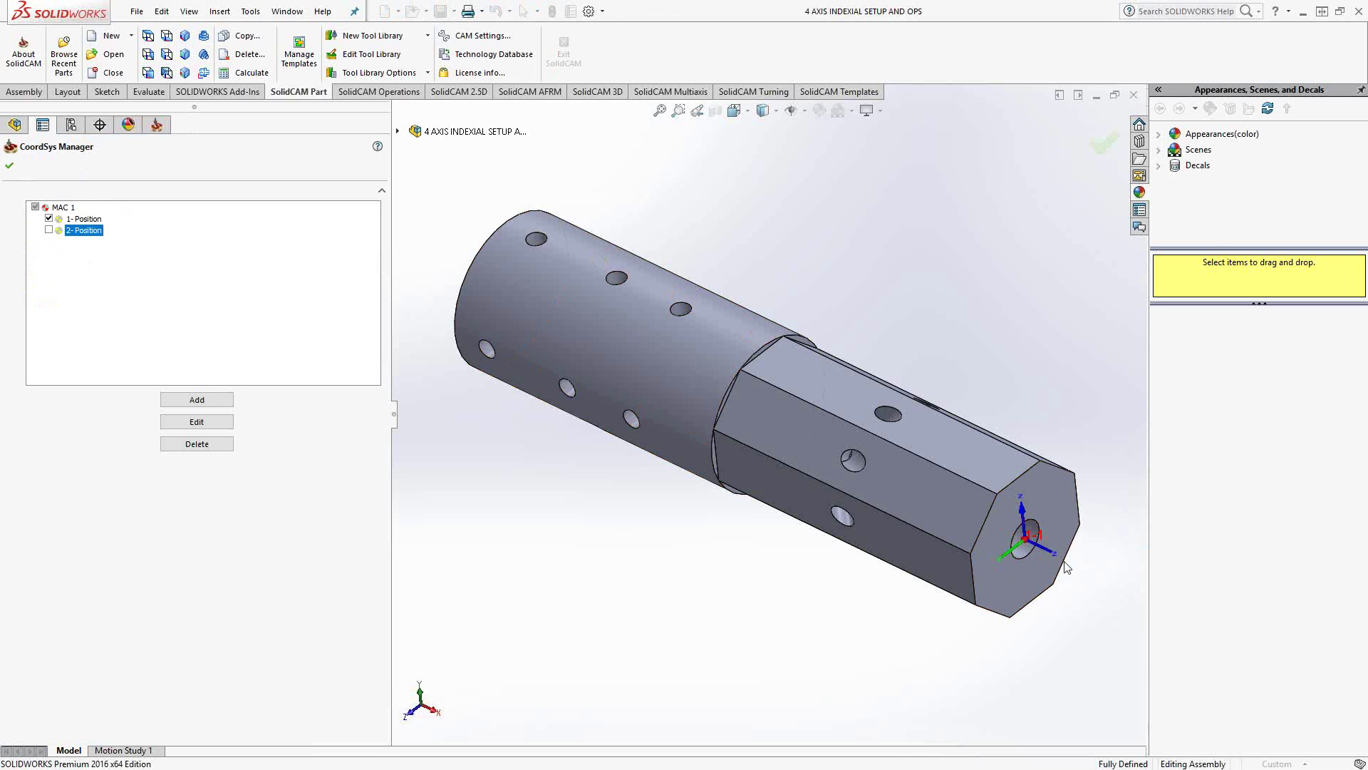
middle_drag(1055, 555, 907, 300)
key(f)
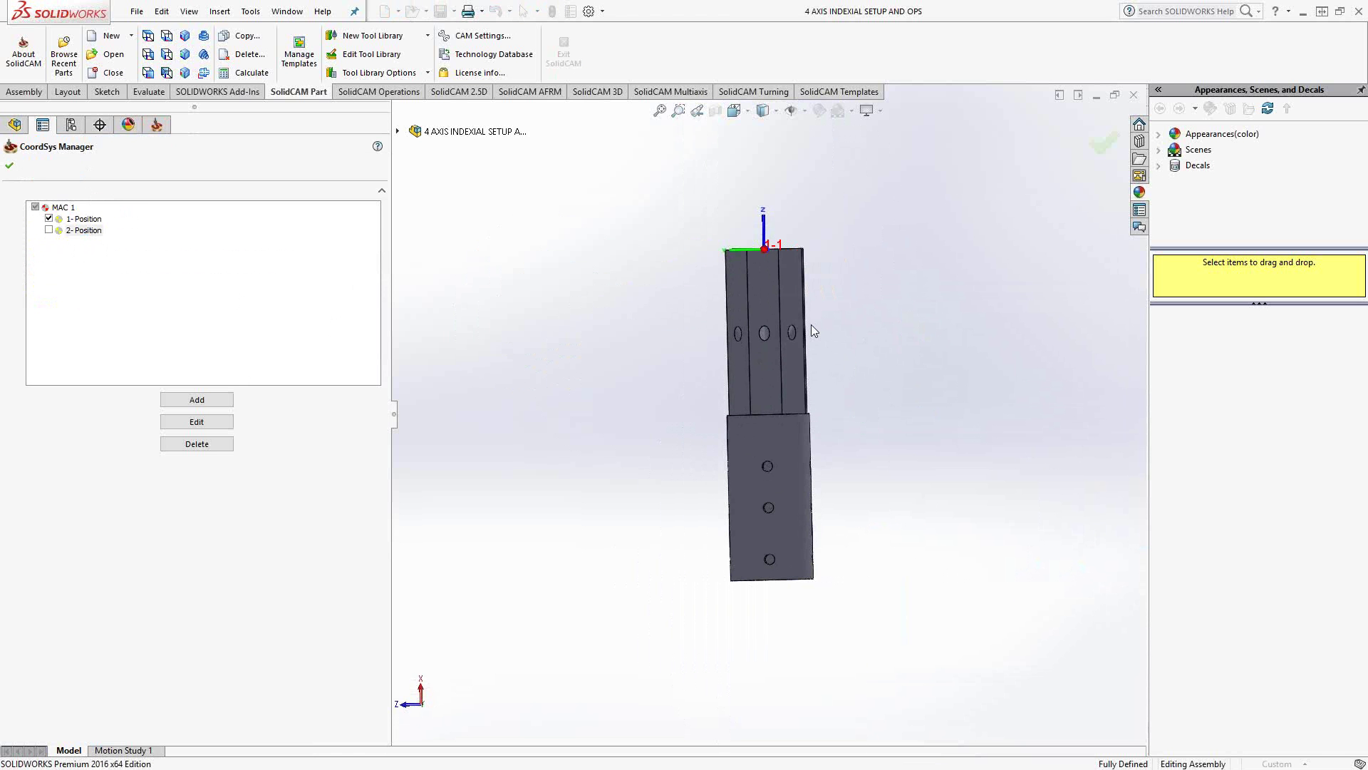
middle_drag(814, 330, 832, 634)
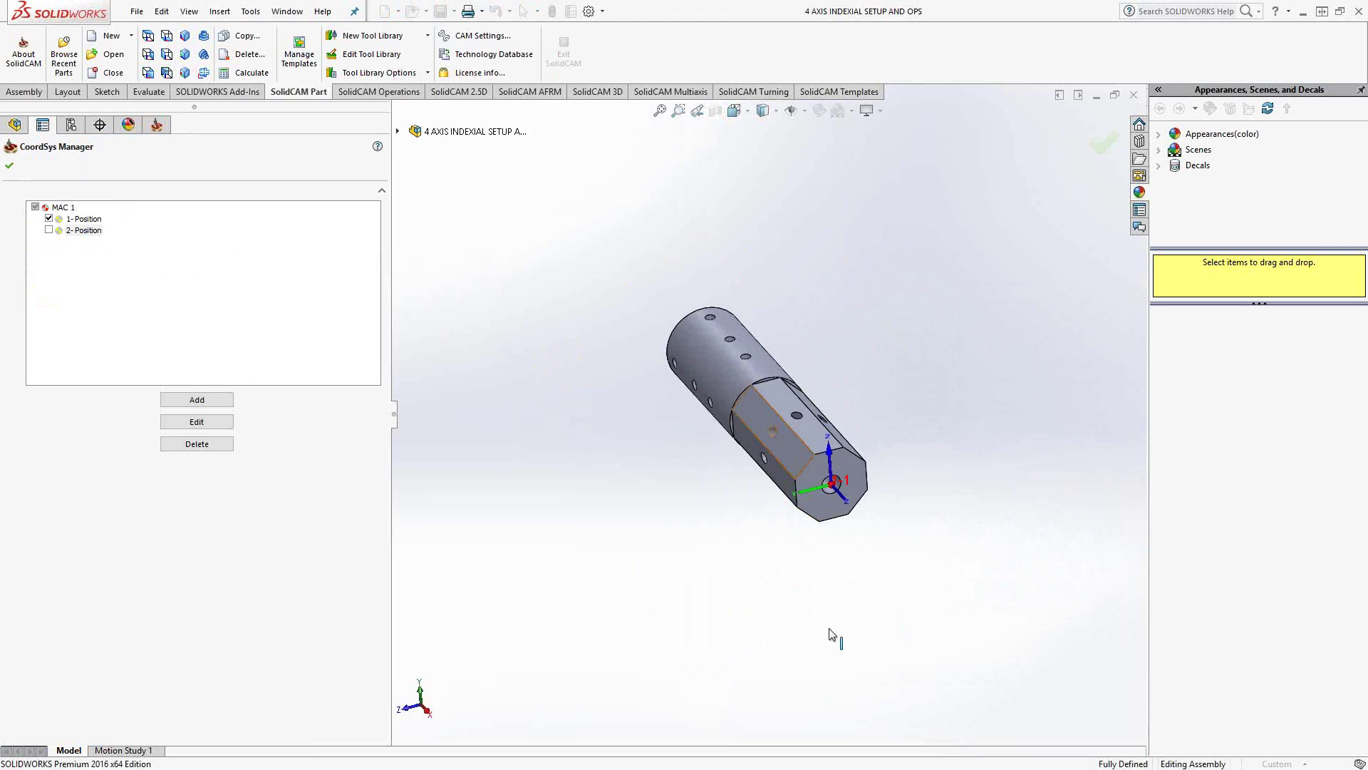
scroll(819, 440, down, 5)
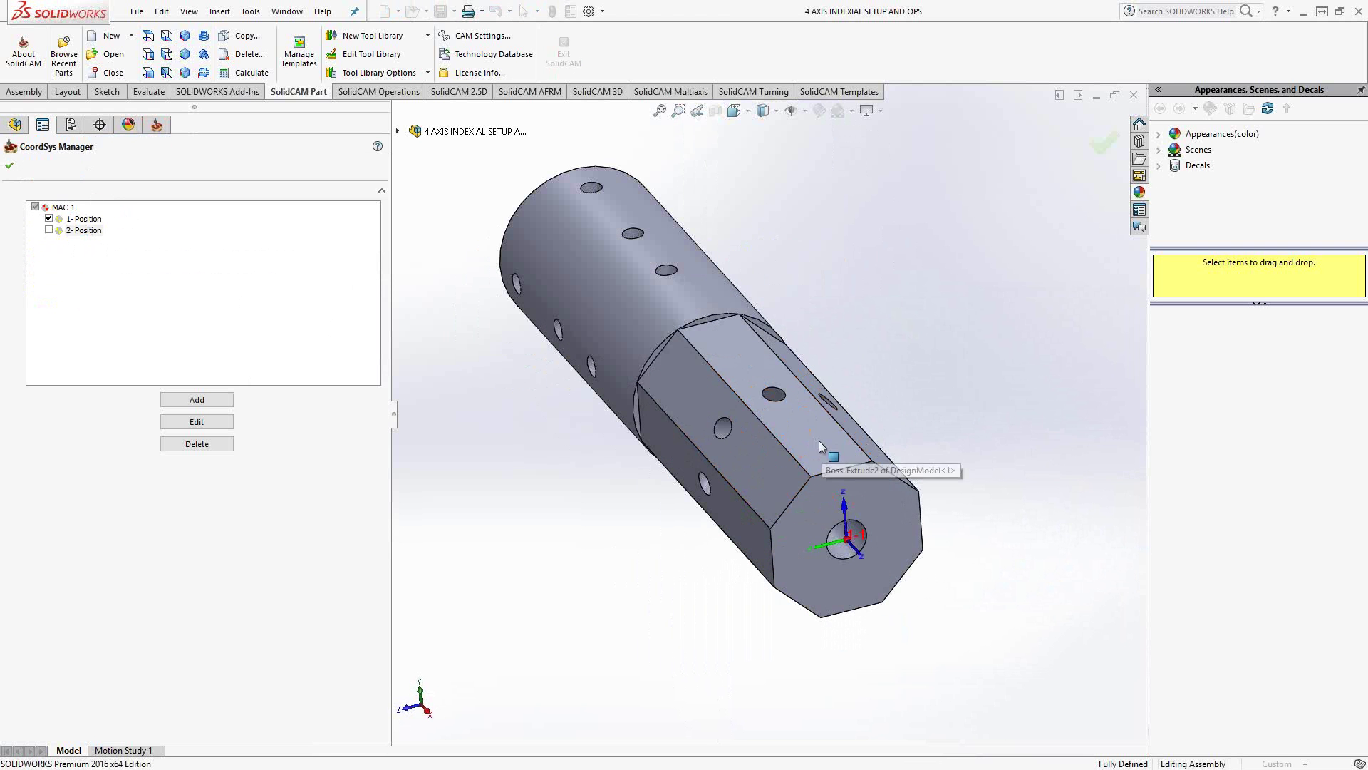
click(49, 230)
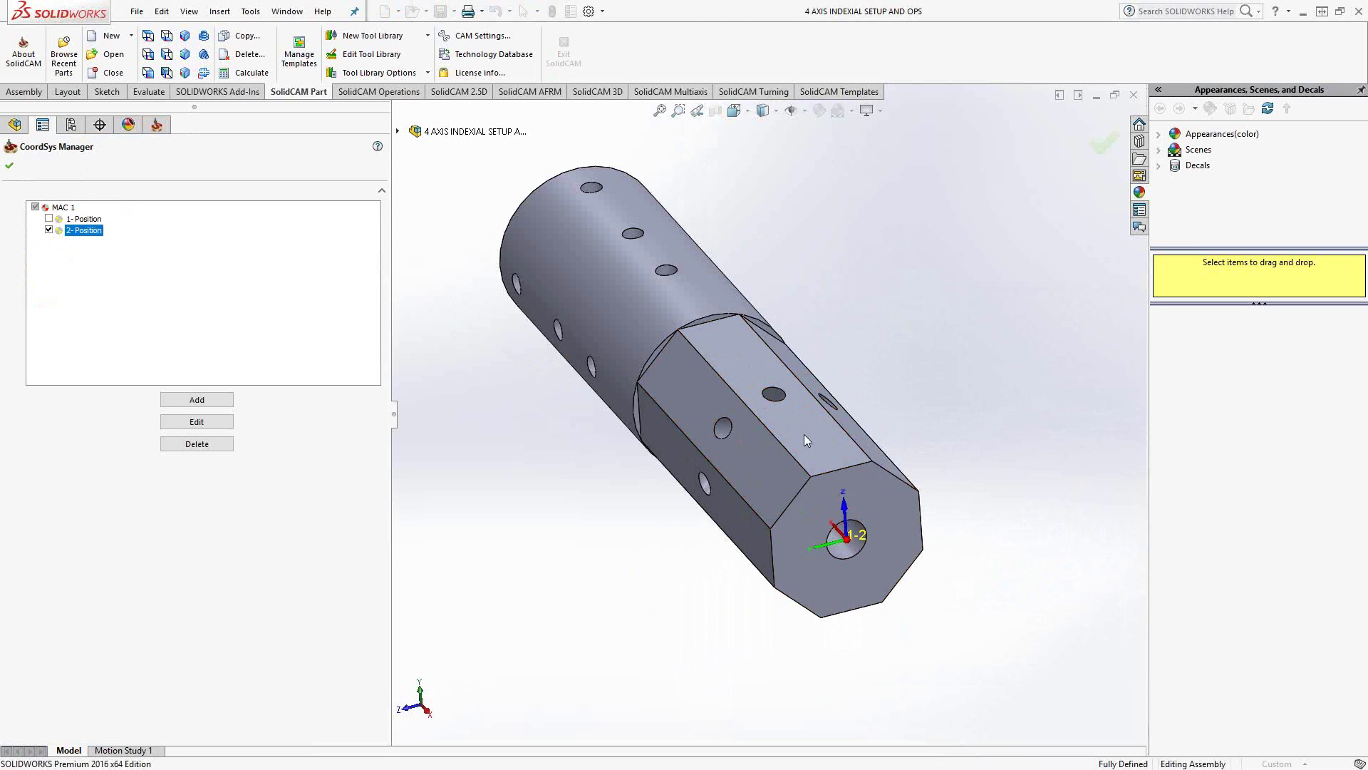
- Delete MAC 1 position 2 from the CoordSys Manager
right_click(94, 230)
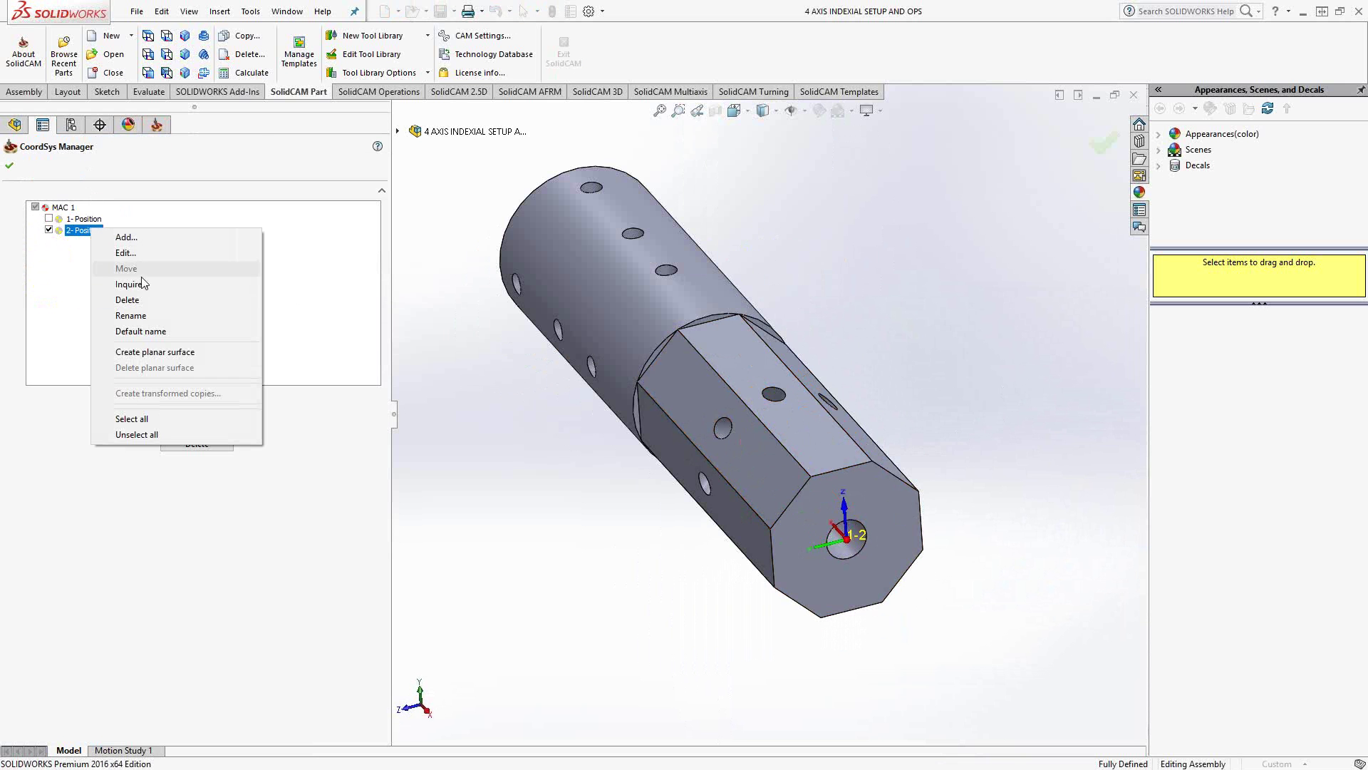
click(141, 300)
click(471, 277)
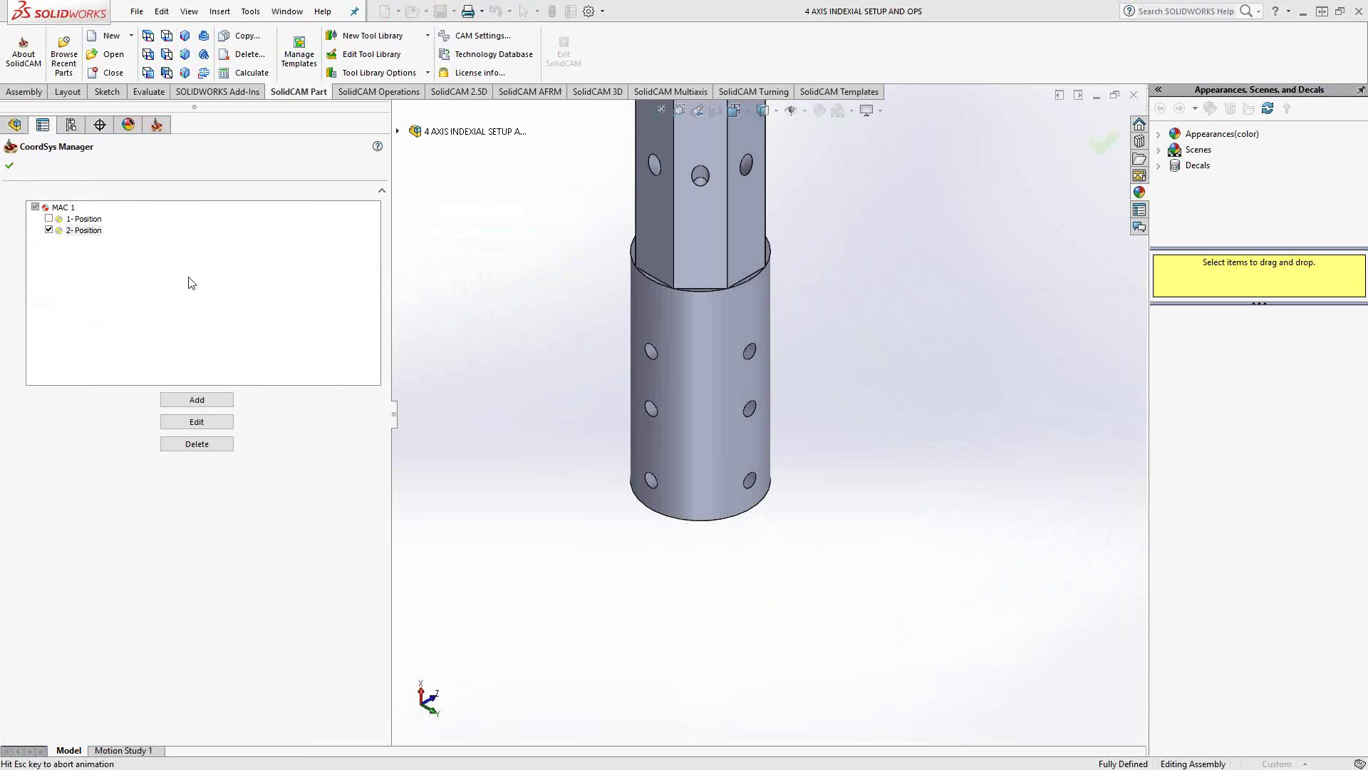
- Start adding a new coordinate system and open its origin placement choices
middle_drag(753, 241, 718, 654)
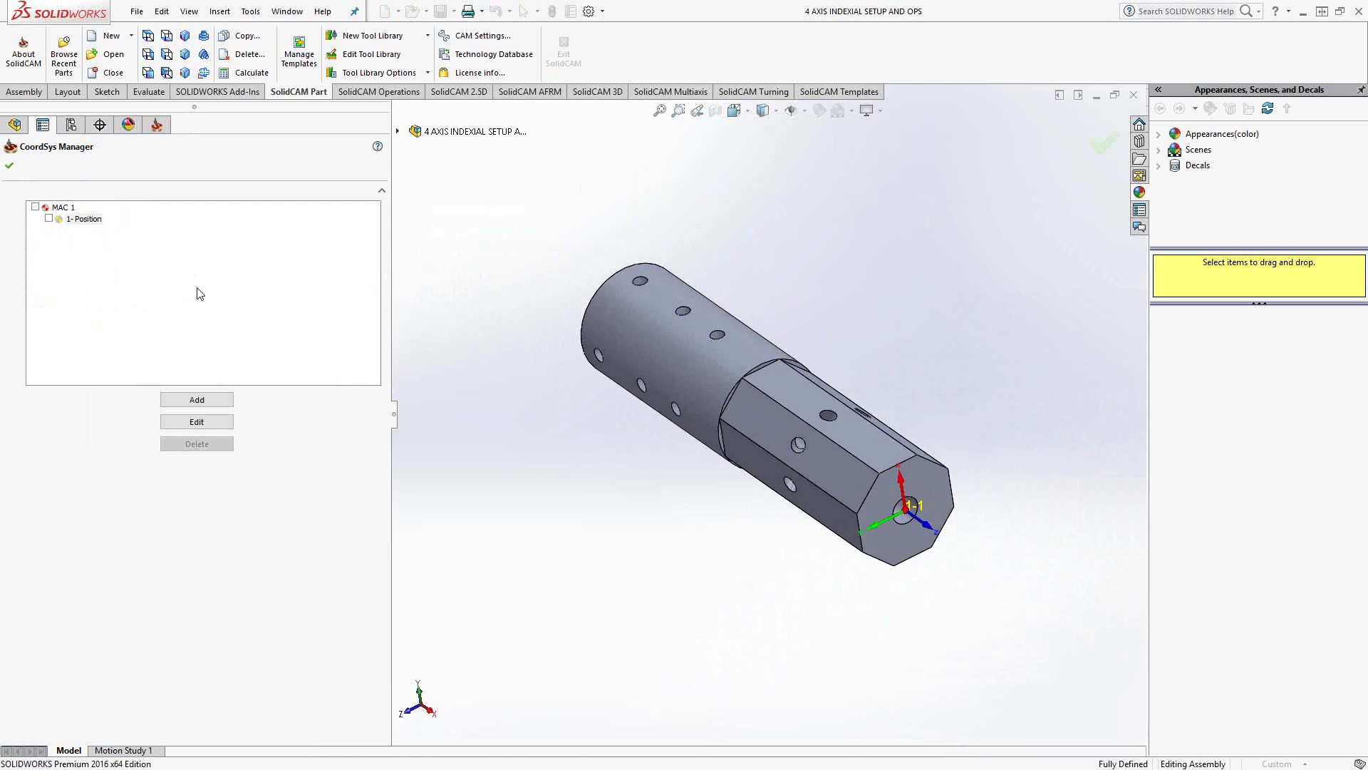
click(209, 401)
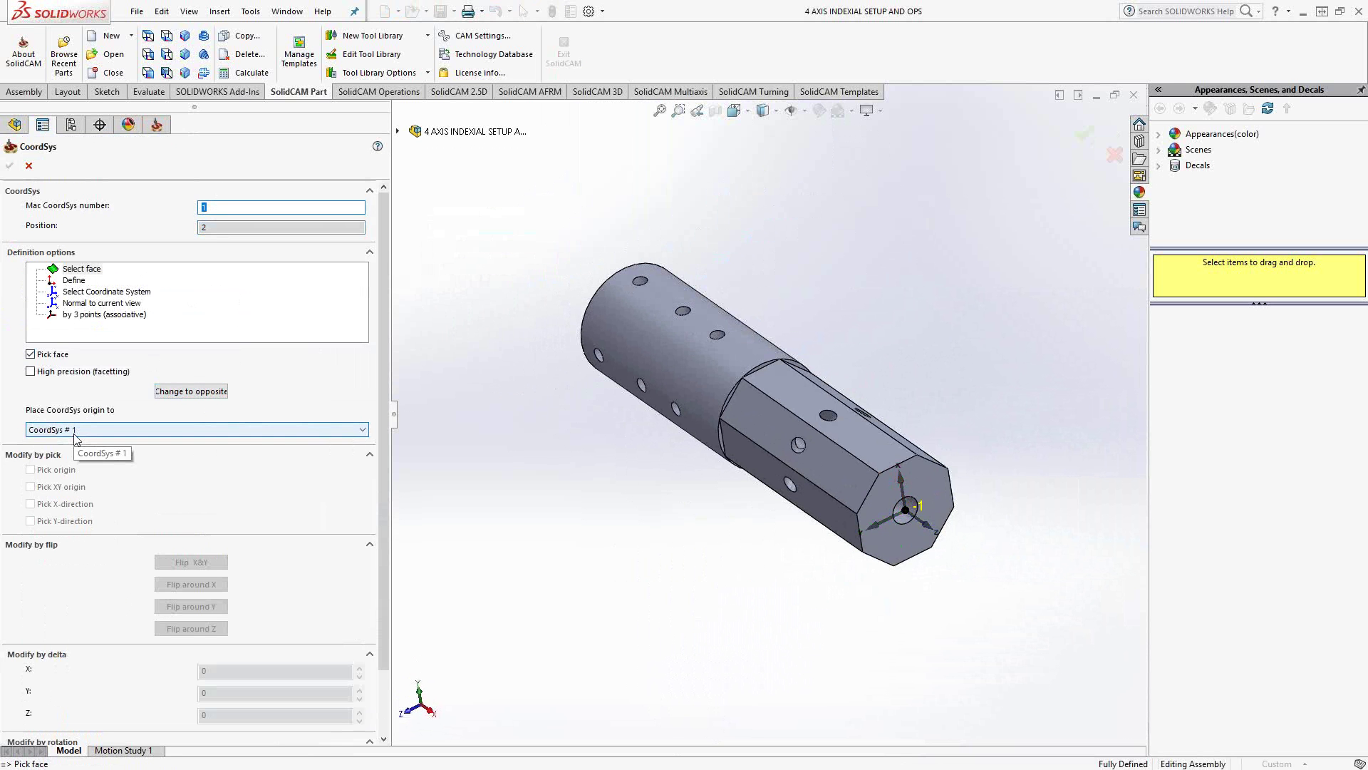
click(294, 430)
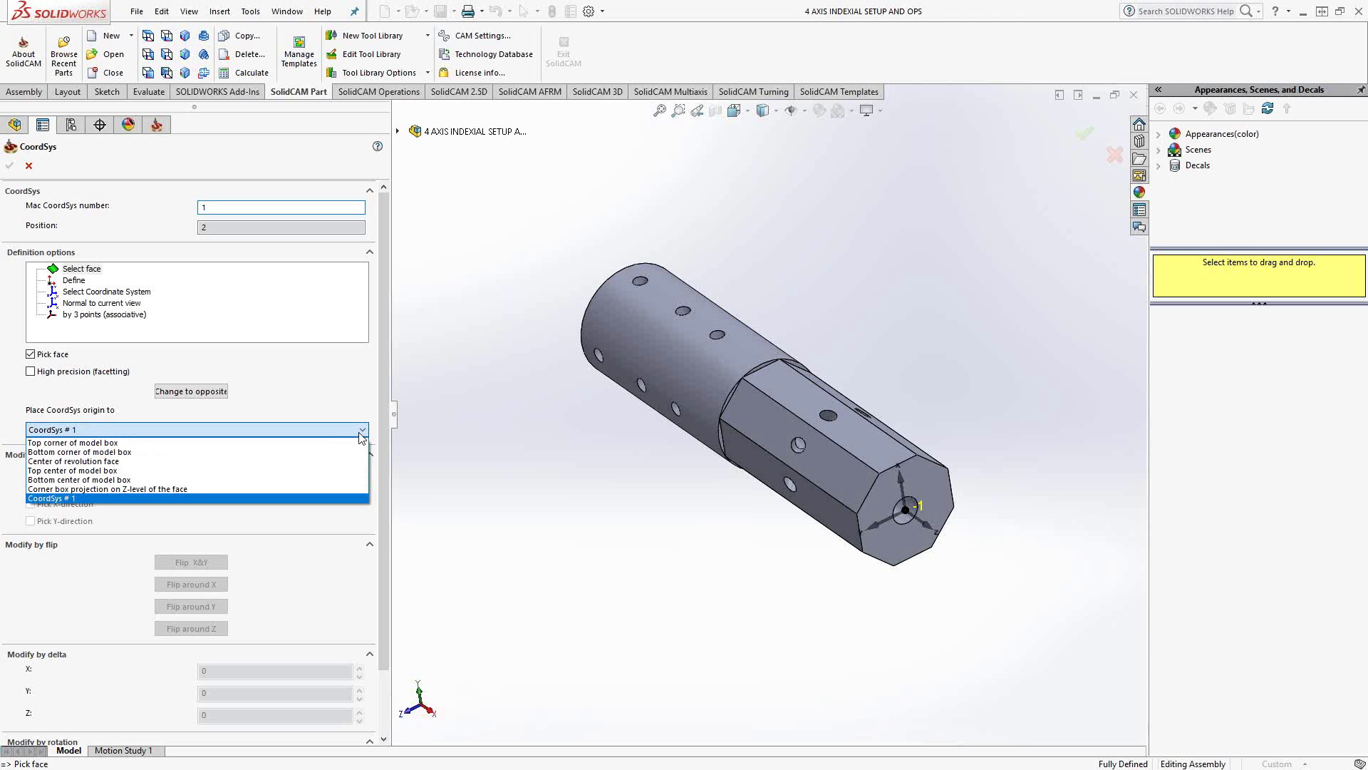
- Define position 2 from the hex end face with origin CoordSys # 1, flipped around Z
click(354, 398)
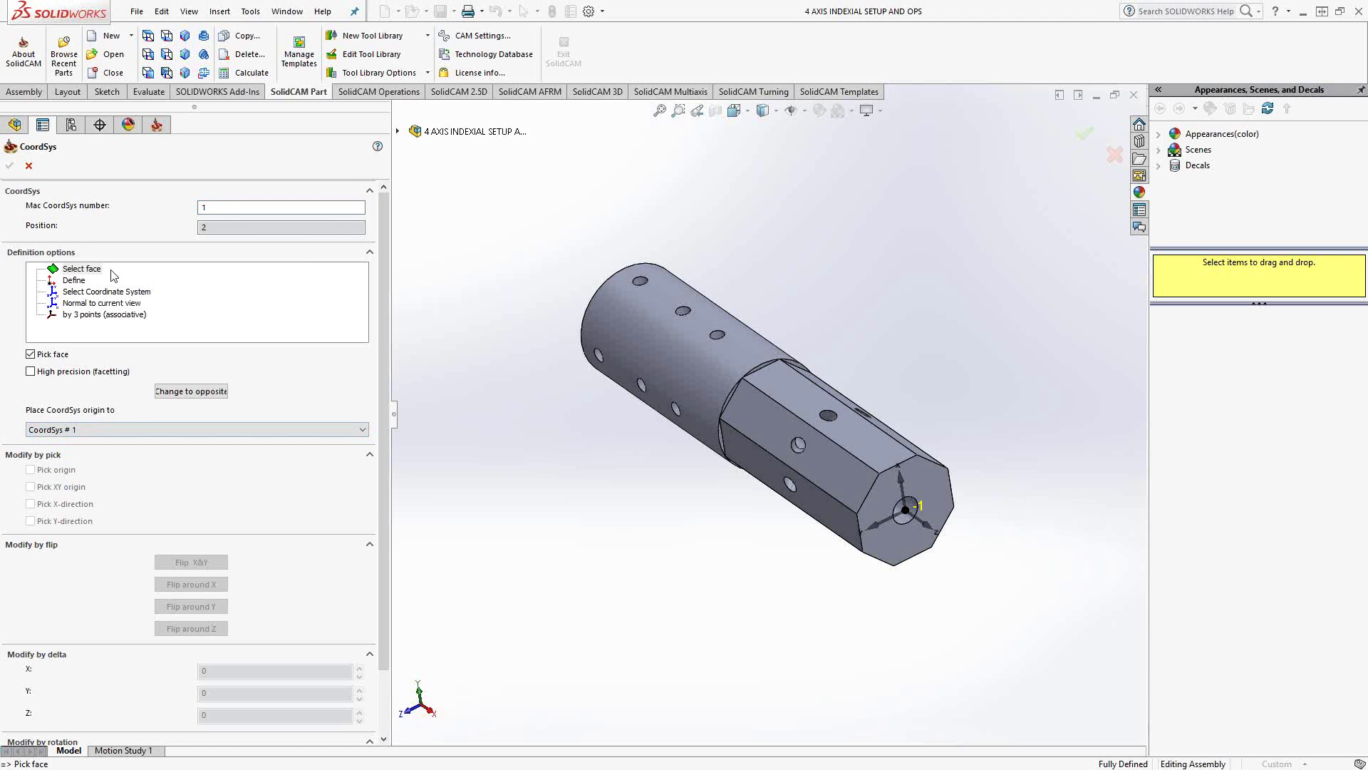
click(91, 273)
click(866, 443)
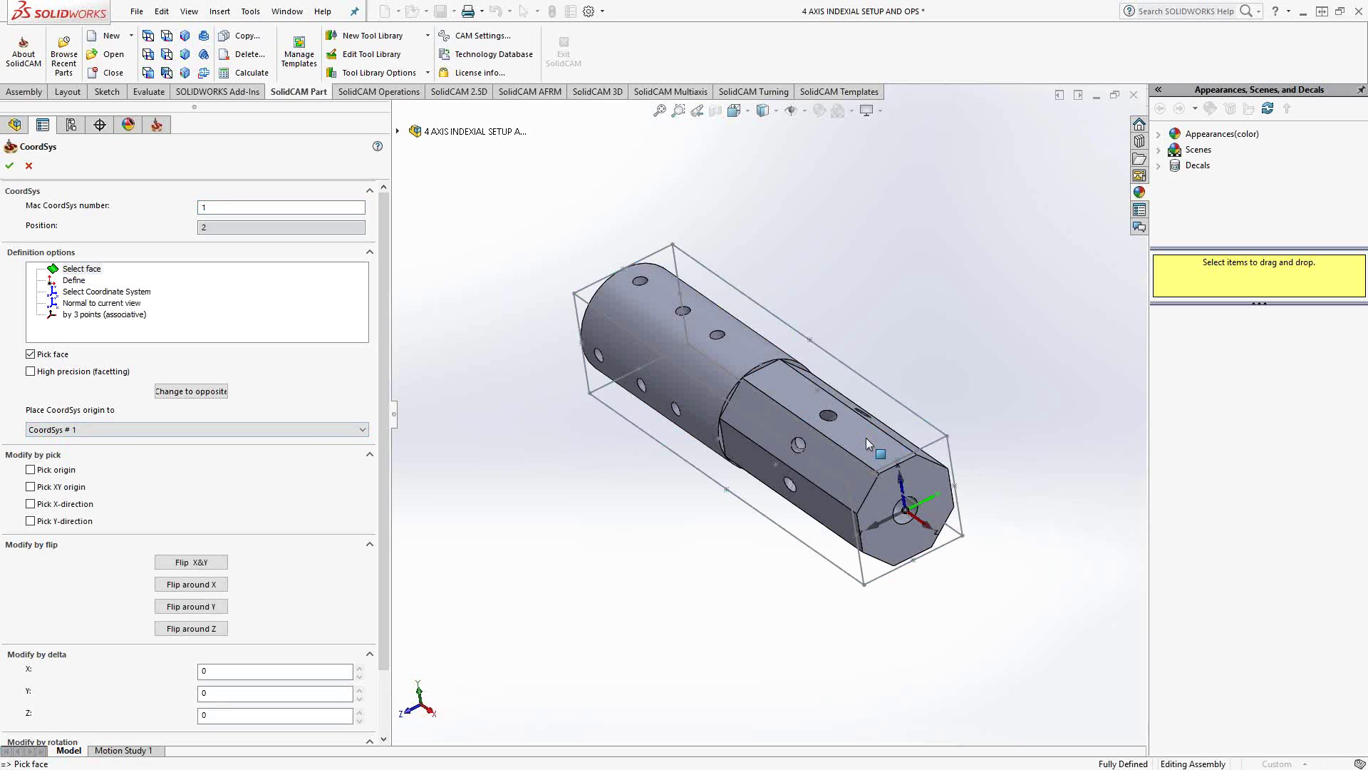
scroll(845, 441, down, 5)
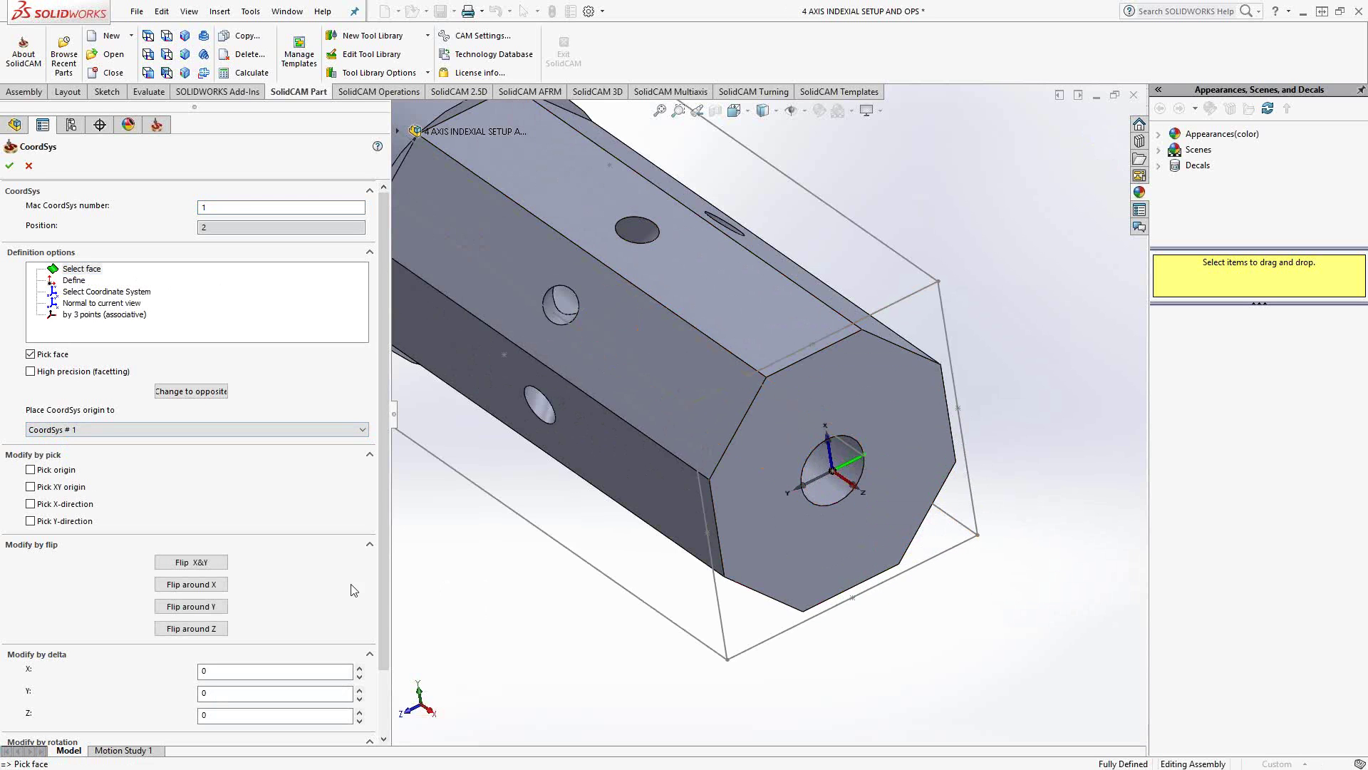
click(197, 630)
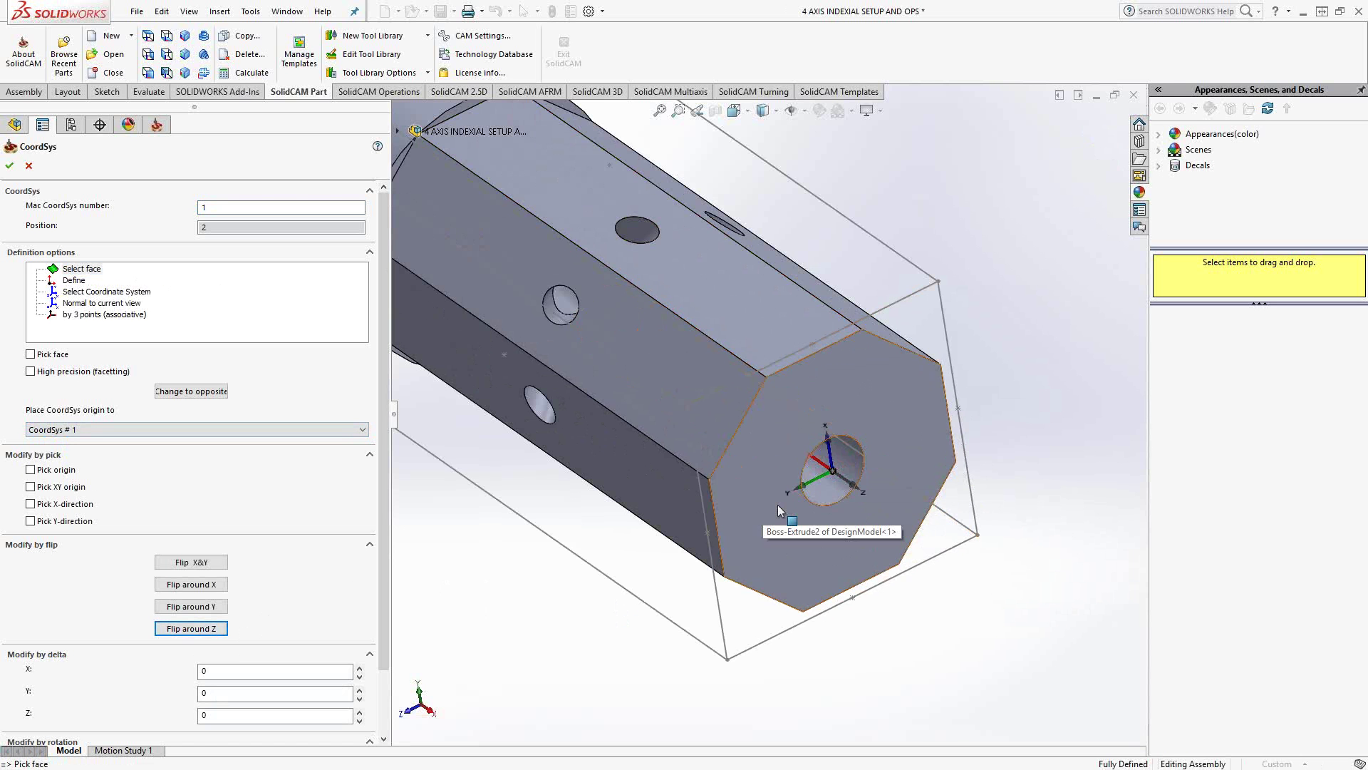
scroll(777, 506, up, 4)
- Confirm the coordinate system and its level data, then close CoordSys Manager
click(9, 166)
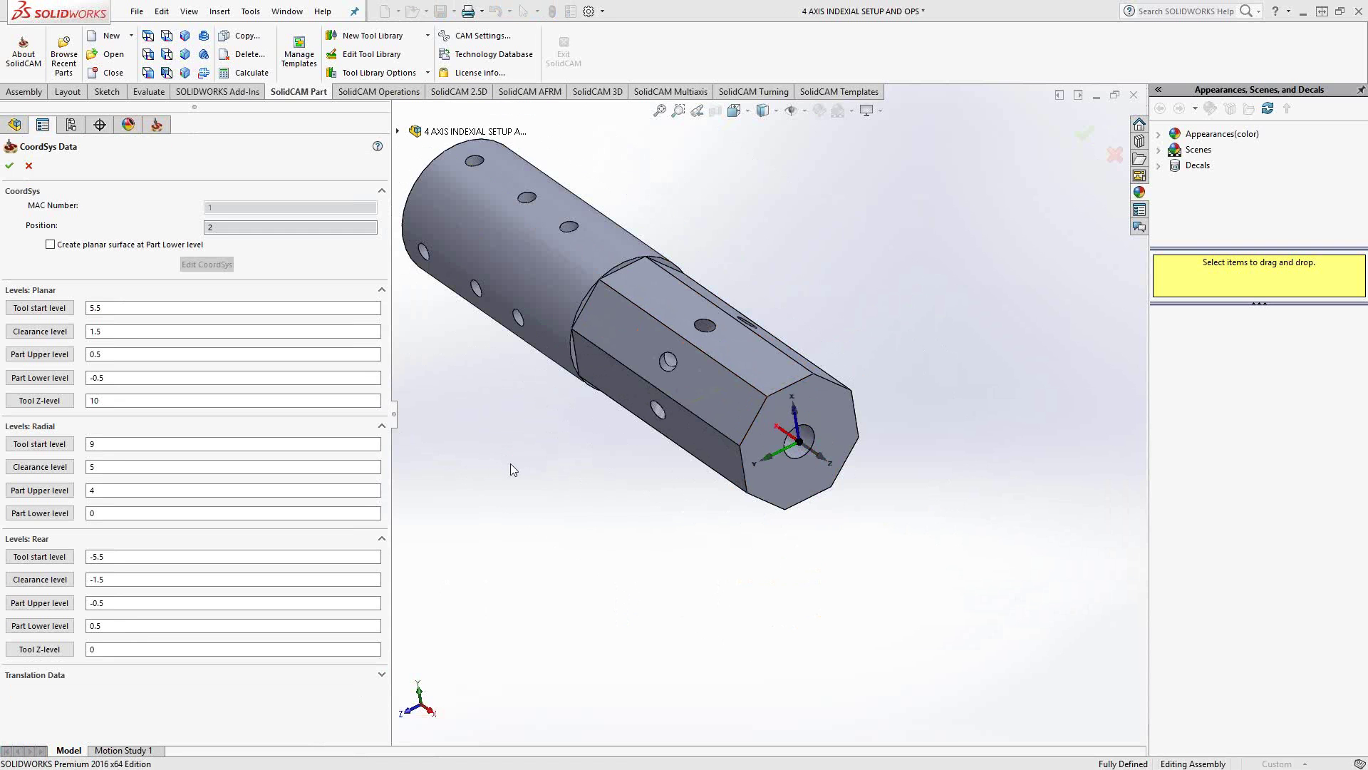
click(9, 167)
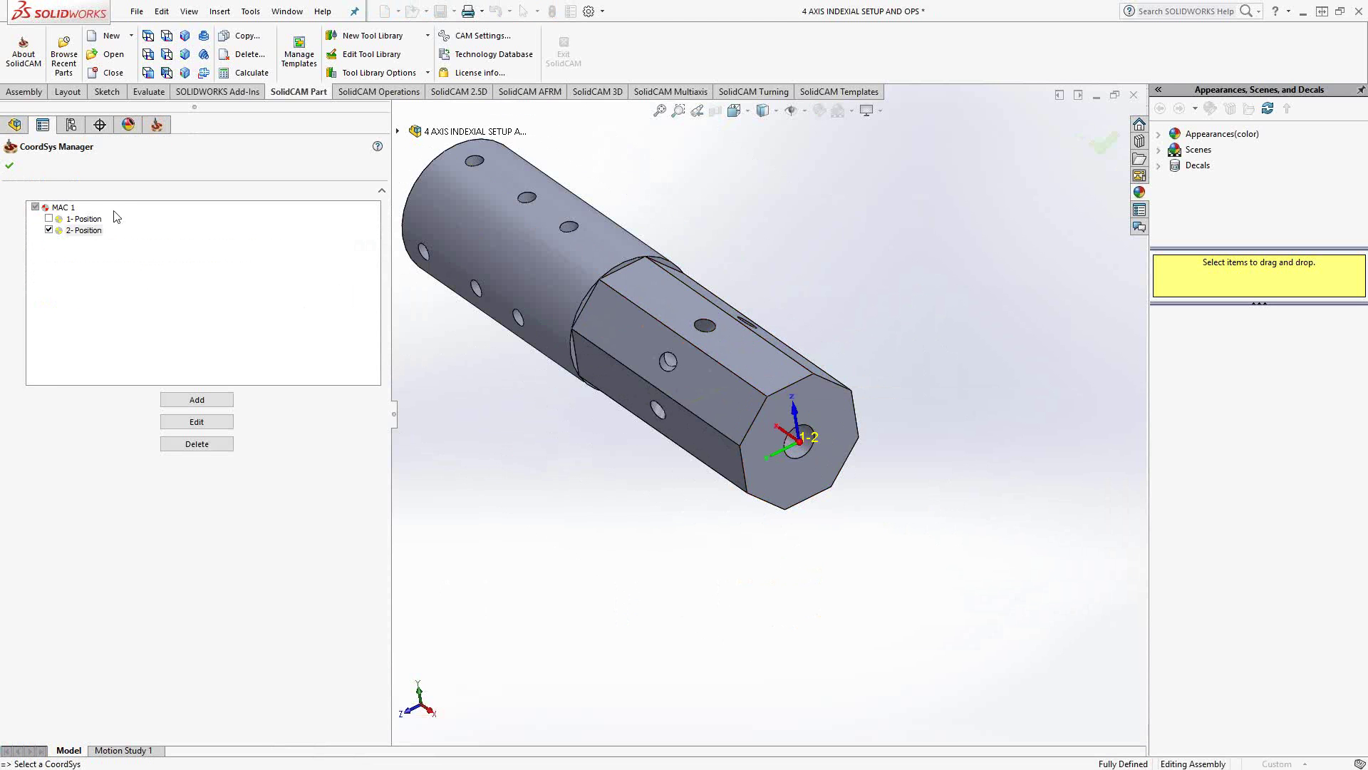
click(10, 166)
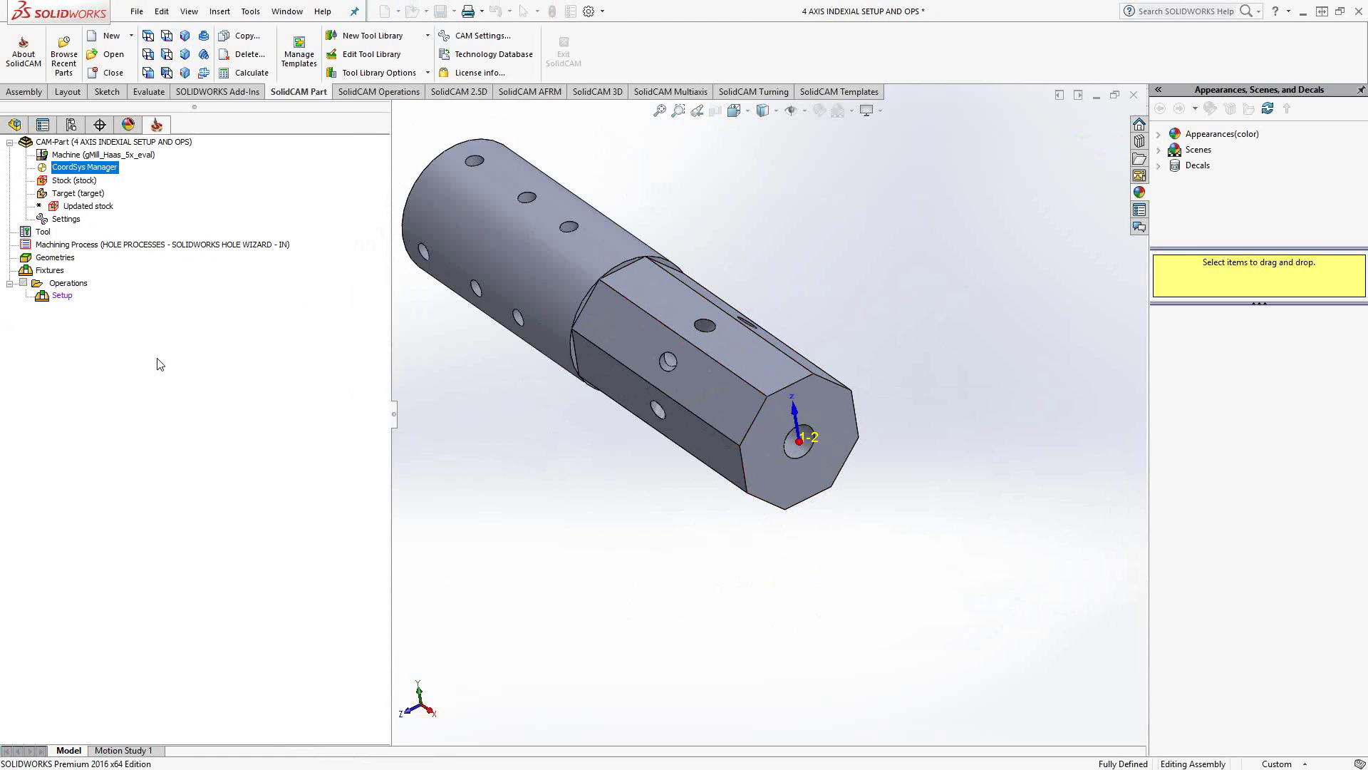
- Add a pocket operation on MAC 1 position 2 and start defining new geometry
right_click(61, 298)
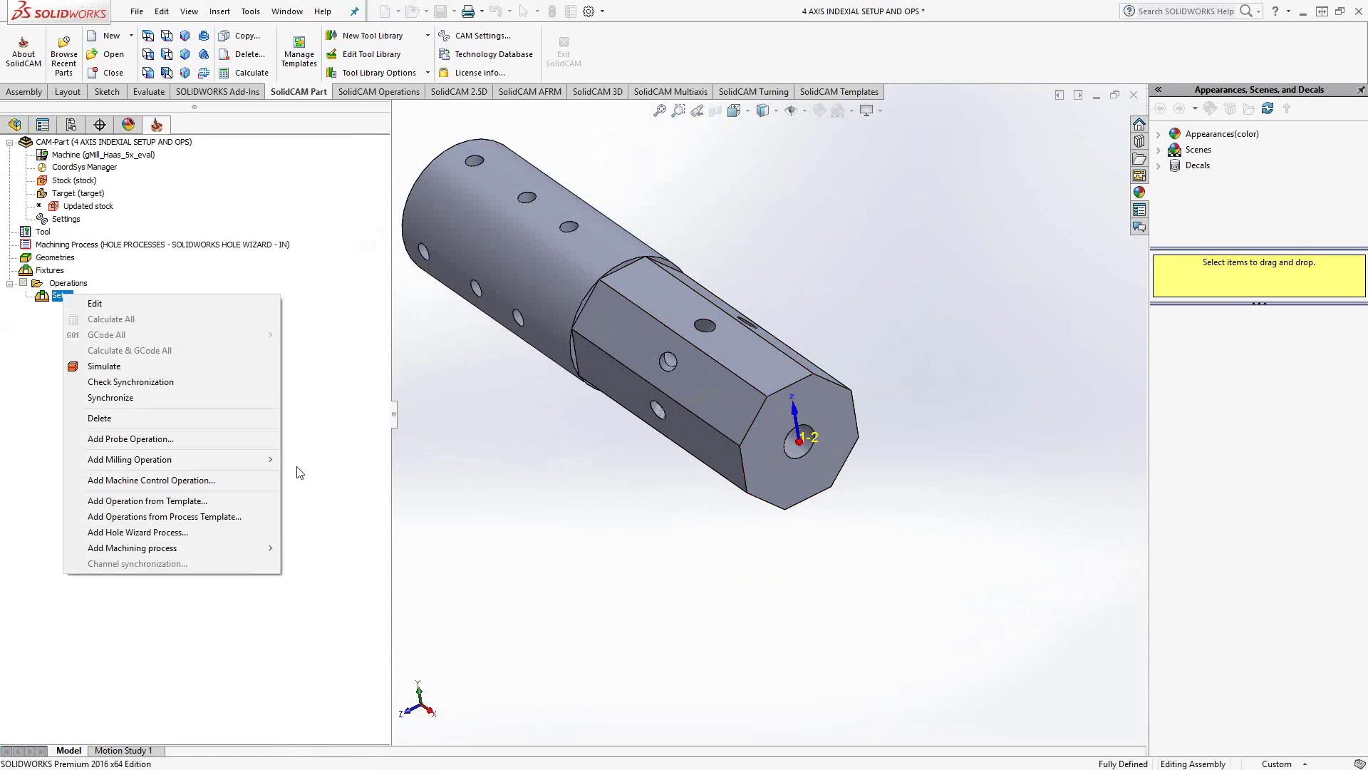
mouse_move(253, 459)
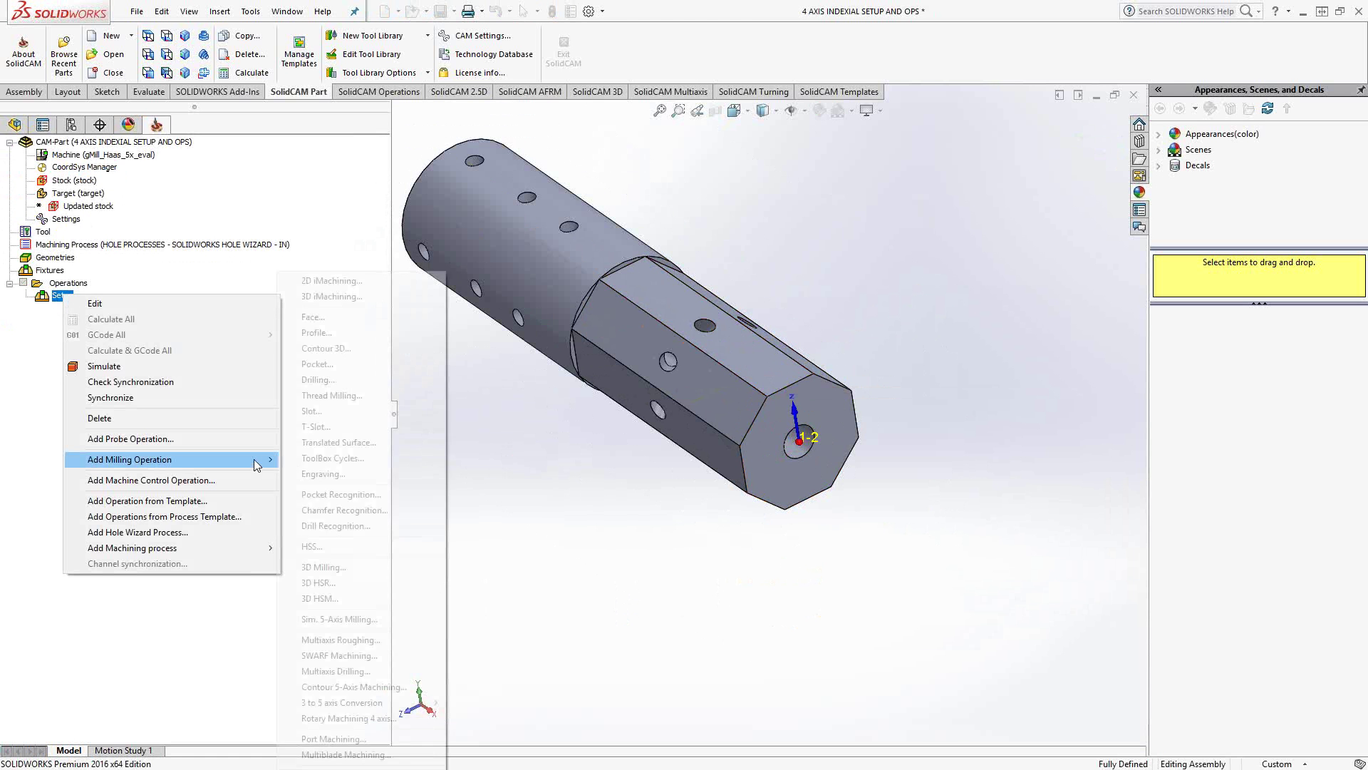
click(364, 373)
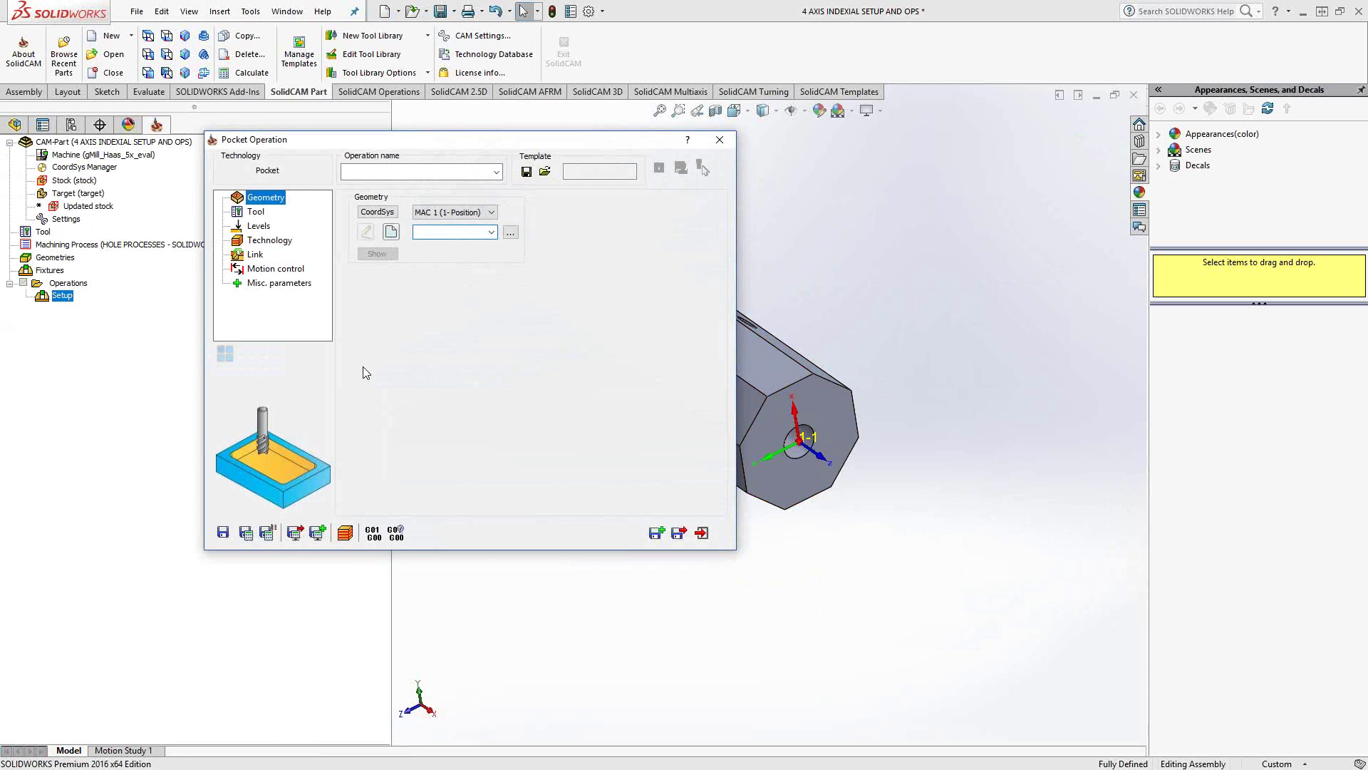
click(490, 212)
click(458, 233)
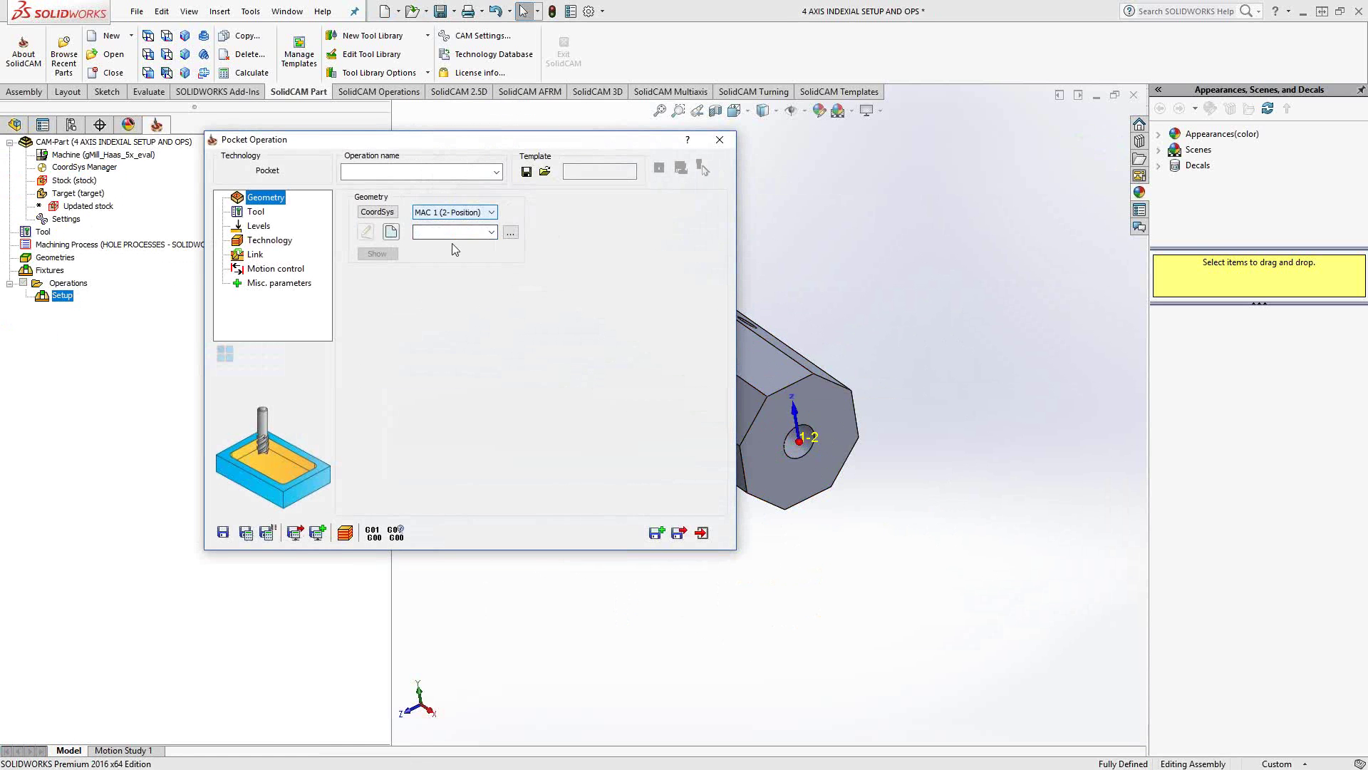
click(392, 233)
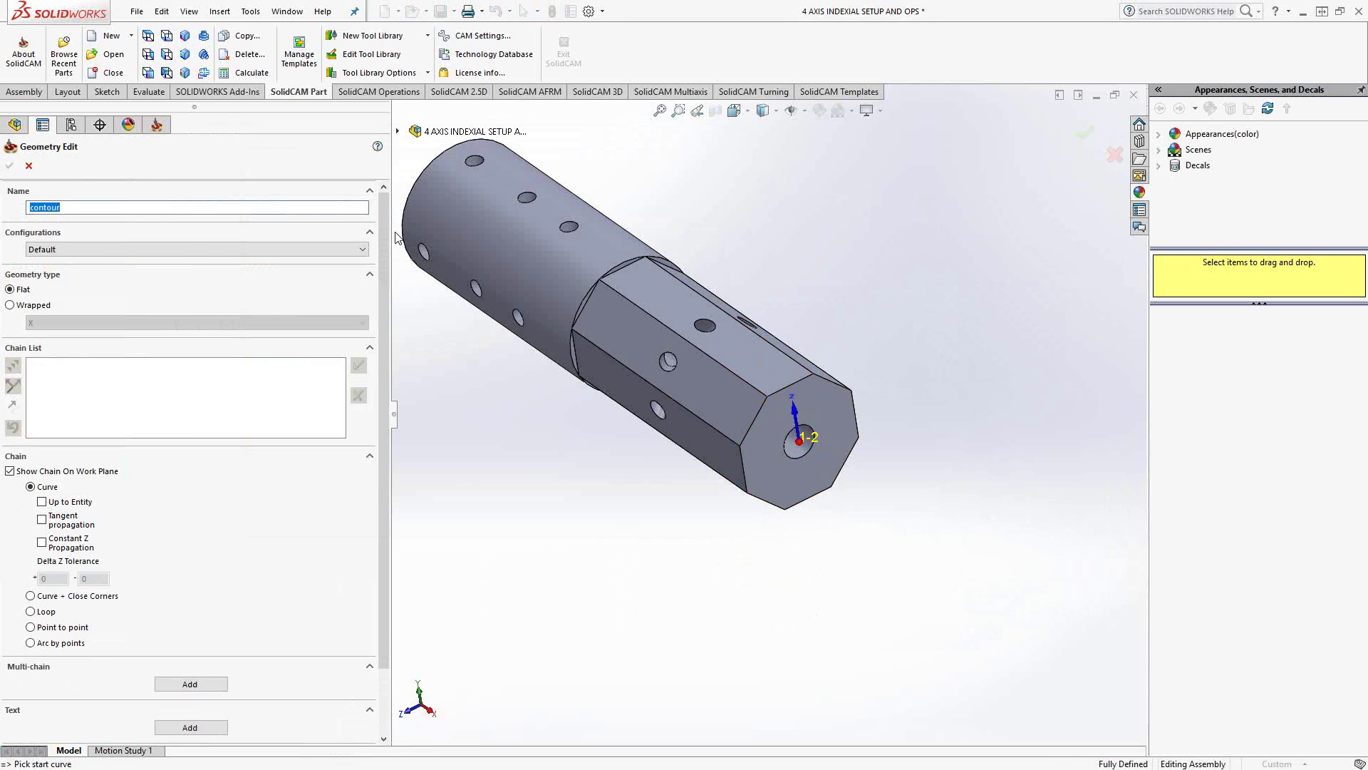
- Chain the hex flat's contour as 1-Chain and mark it open, starting open-edge marking
click(788, 360)
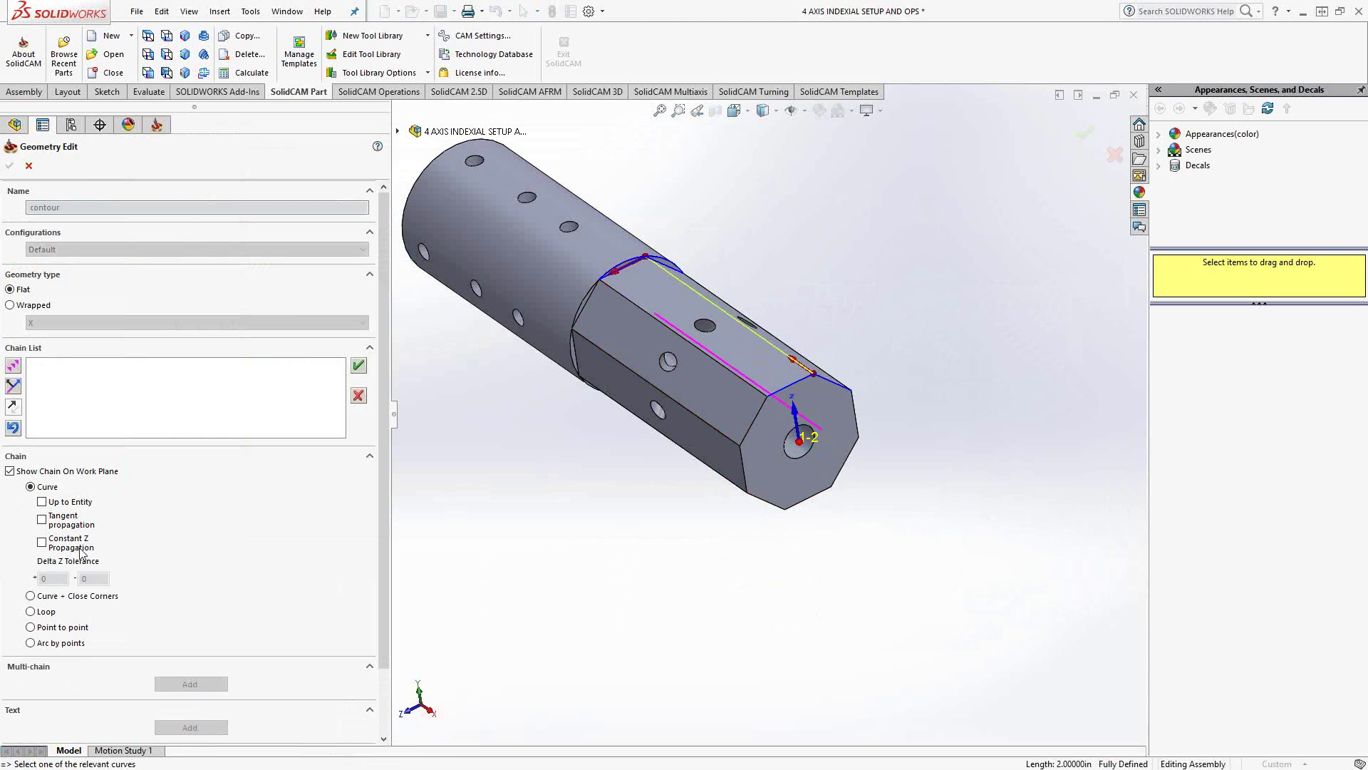
click(80, 549)
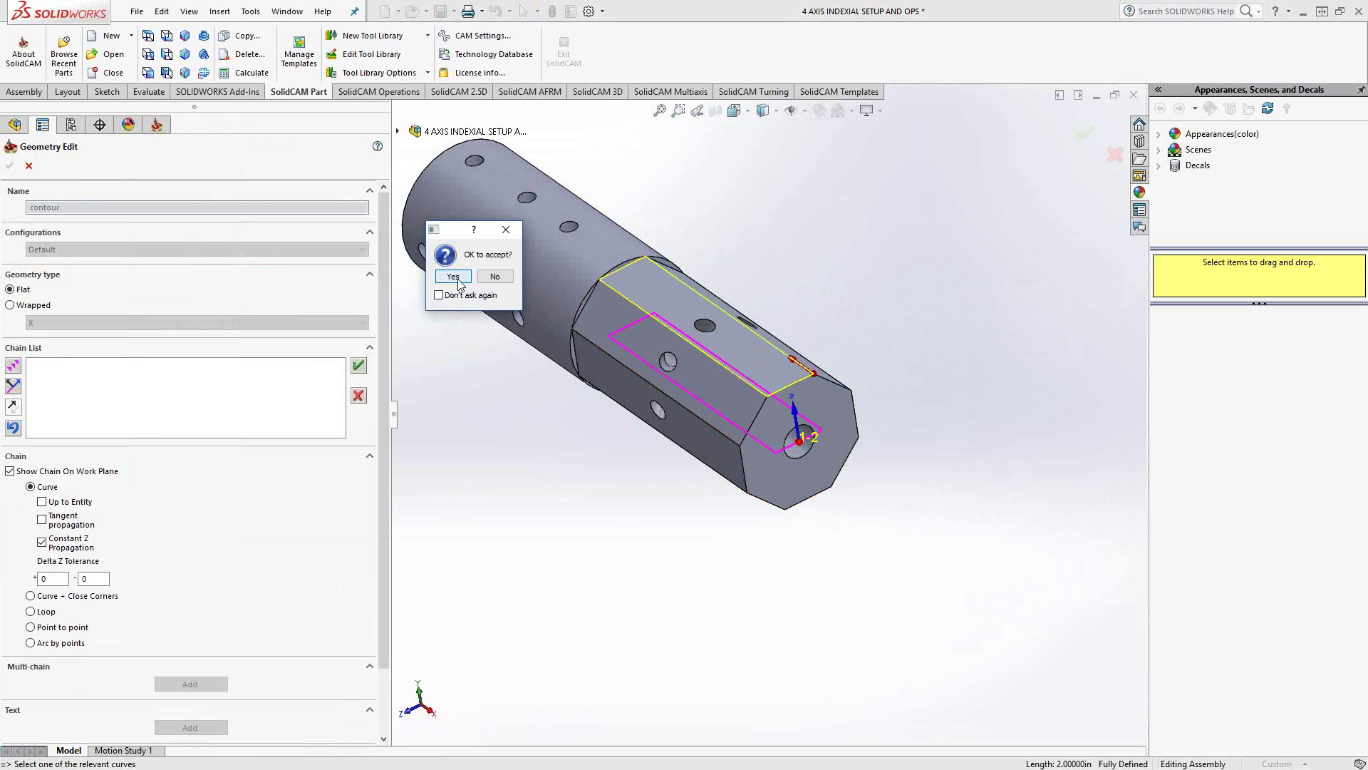
click(454, 277)
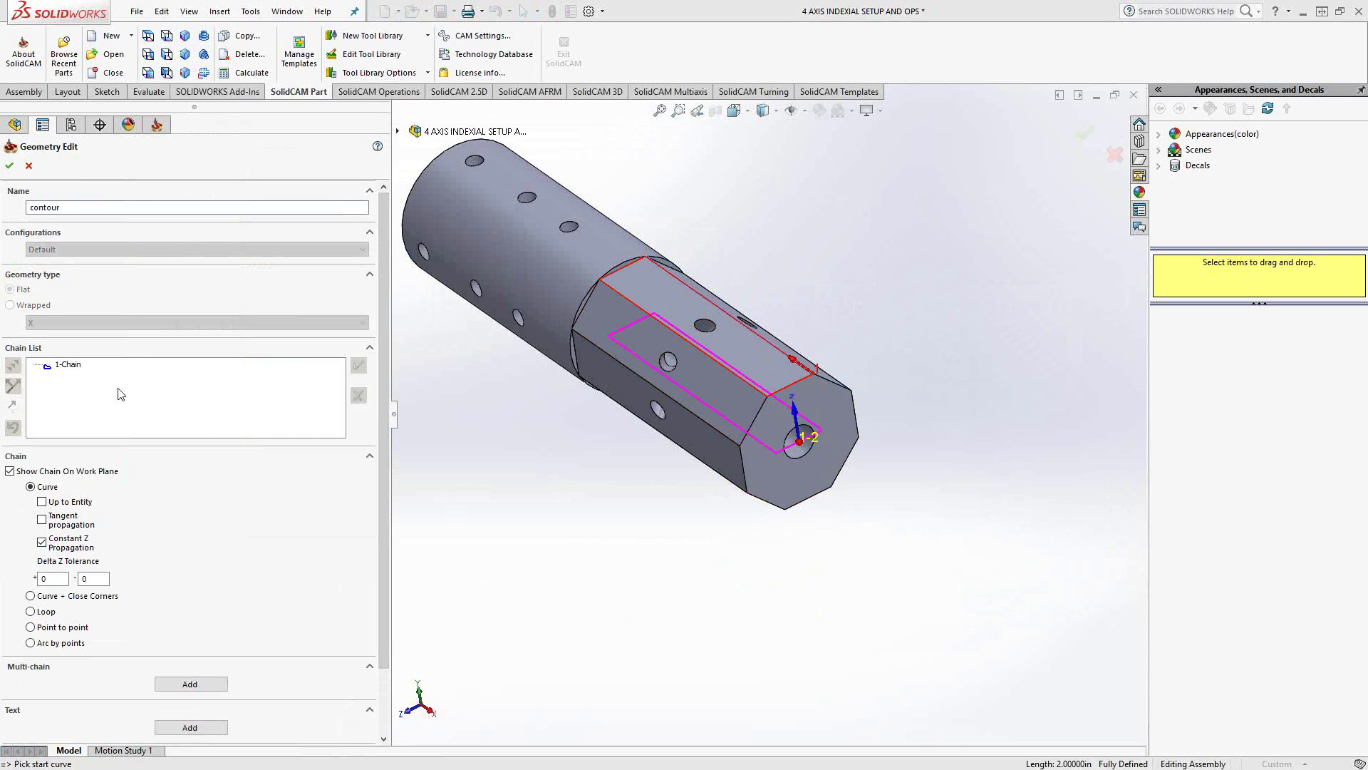
right_click(72, 364)
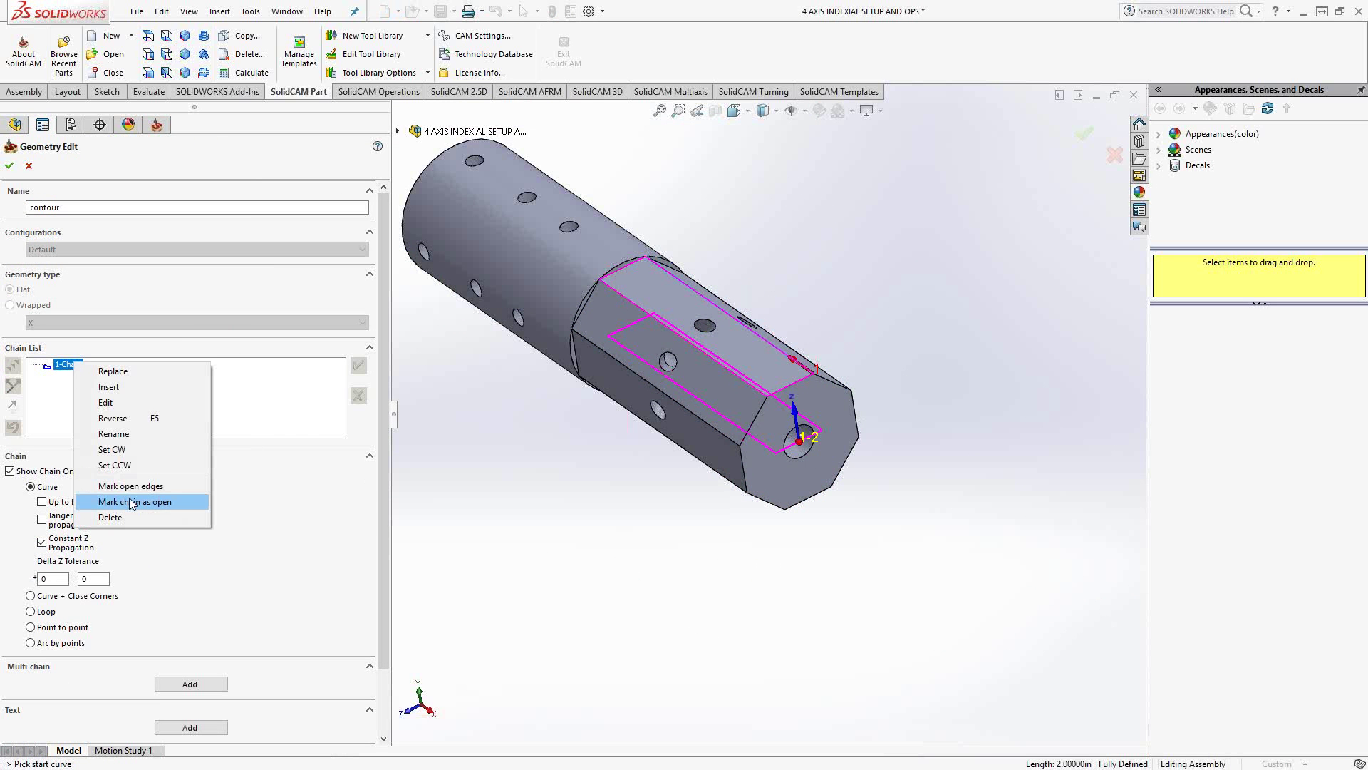
click(130, 501)
right_click(66, 366)
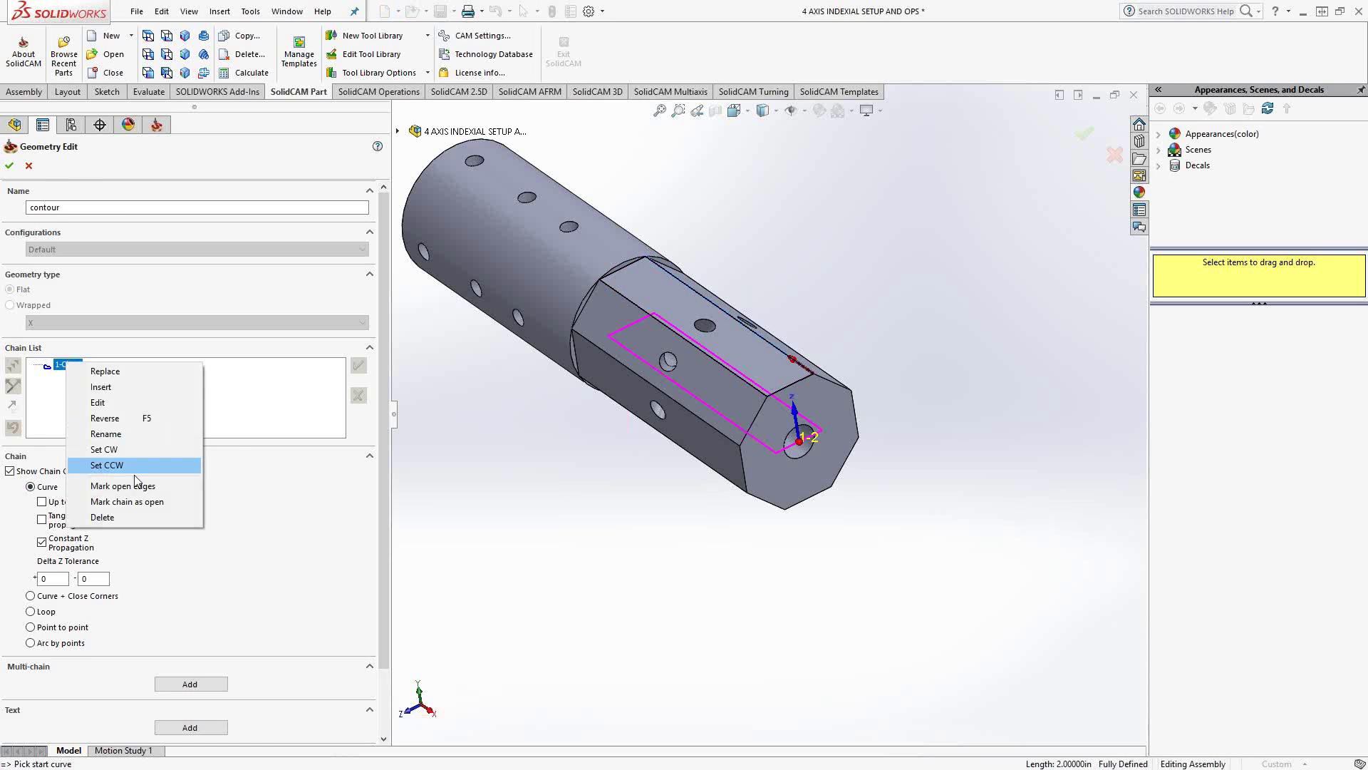
click(134, 486)
- Mark the hex flat's face edges as walls and its long edge as open, then confirm
click(44, 223)
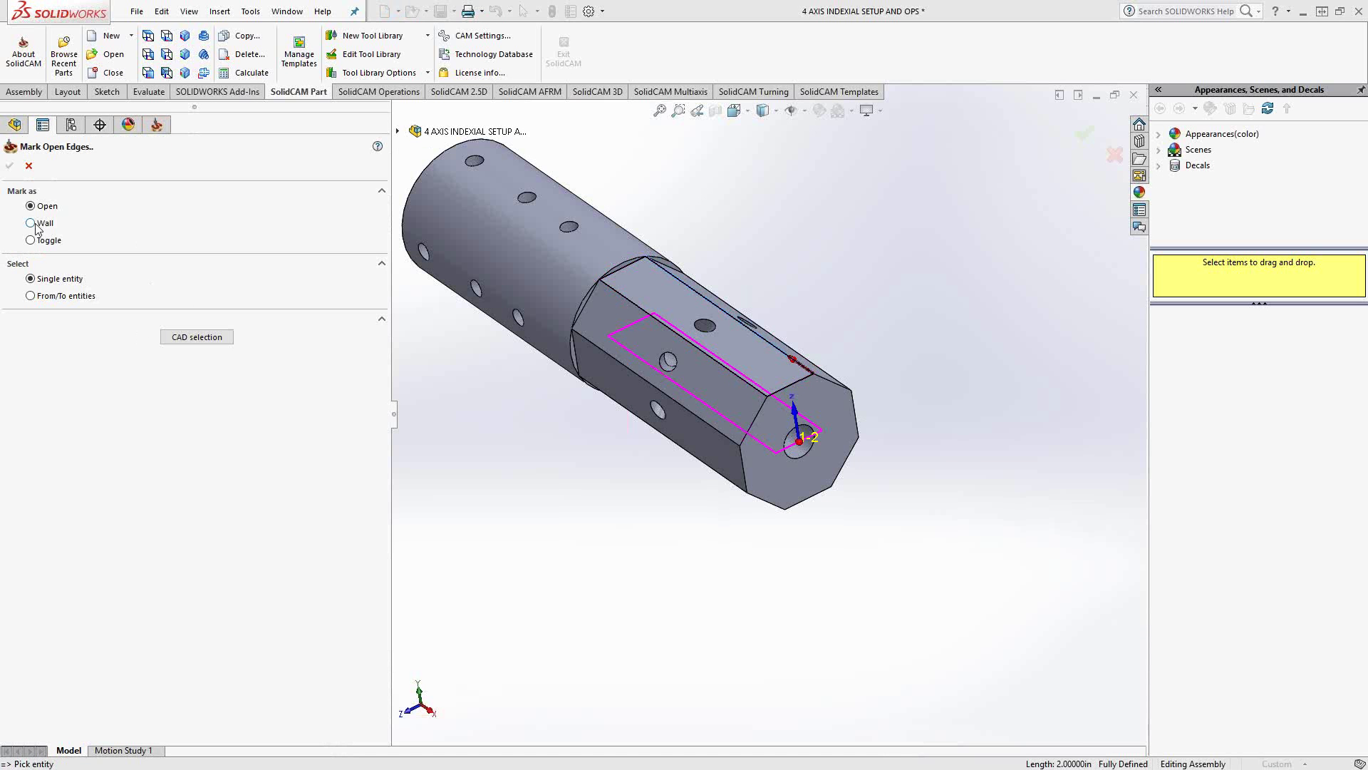
scroll(707, 351, up, 3)
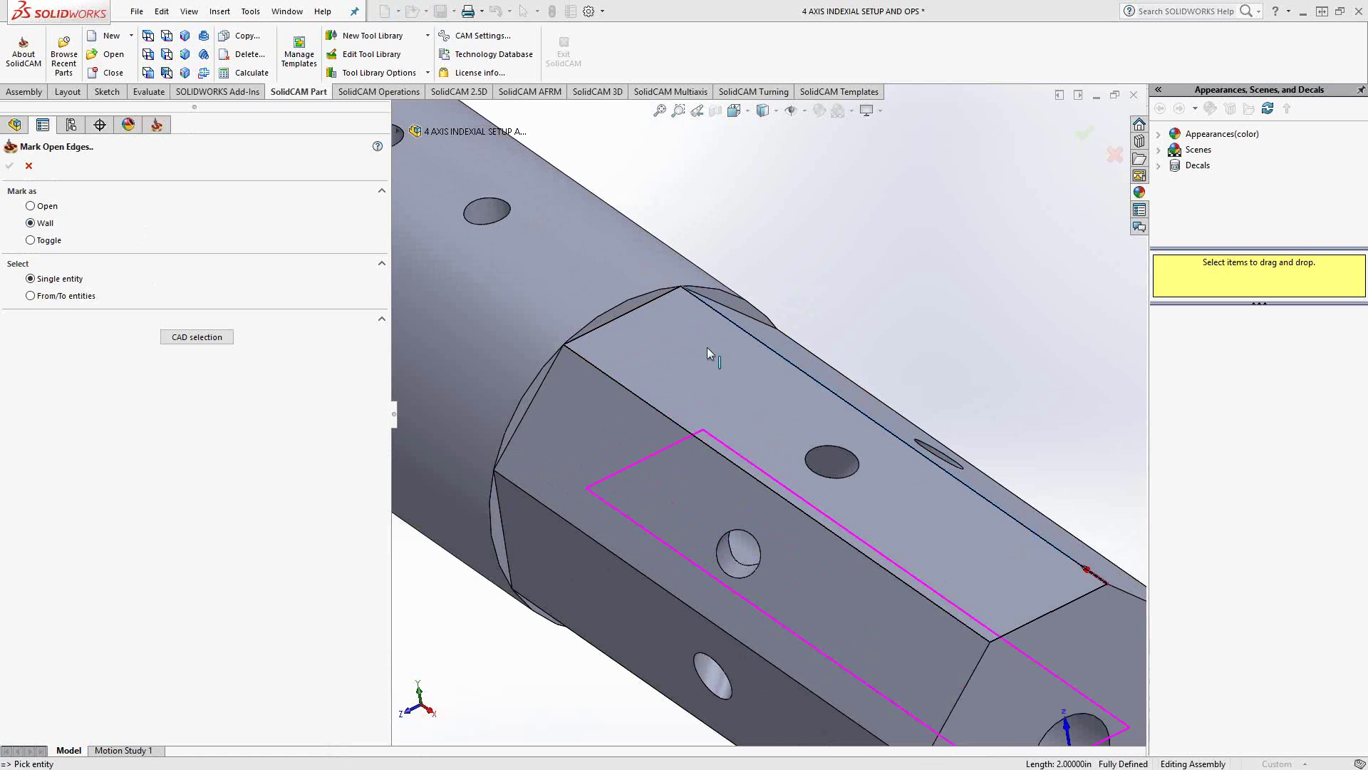
click(638, 310)
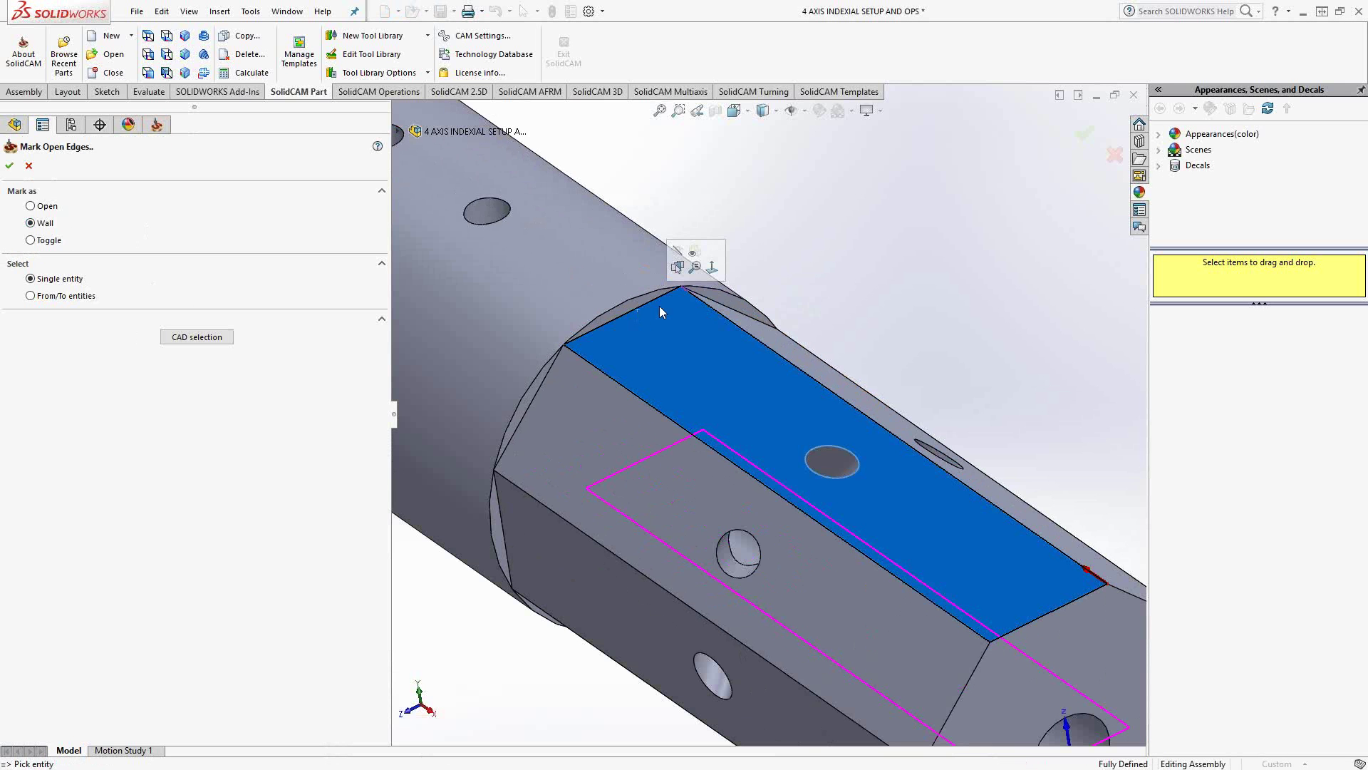
key(f)
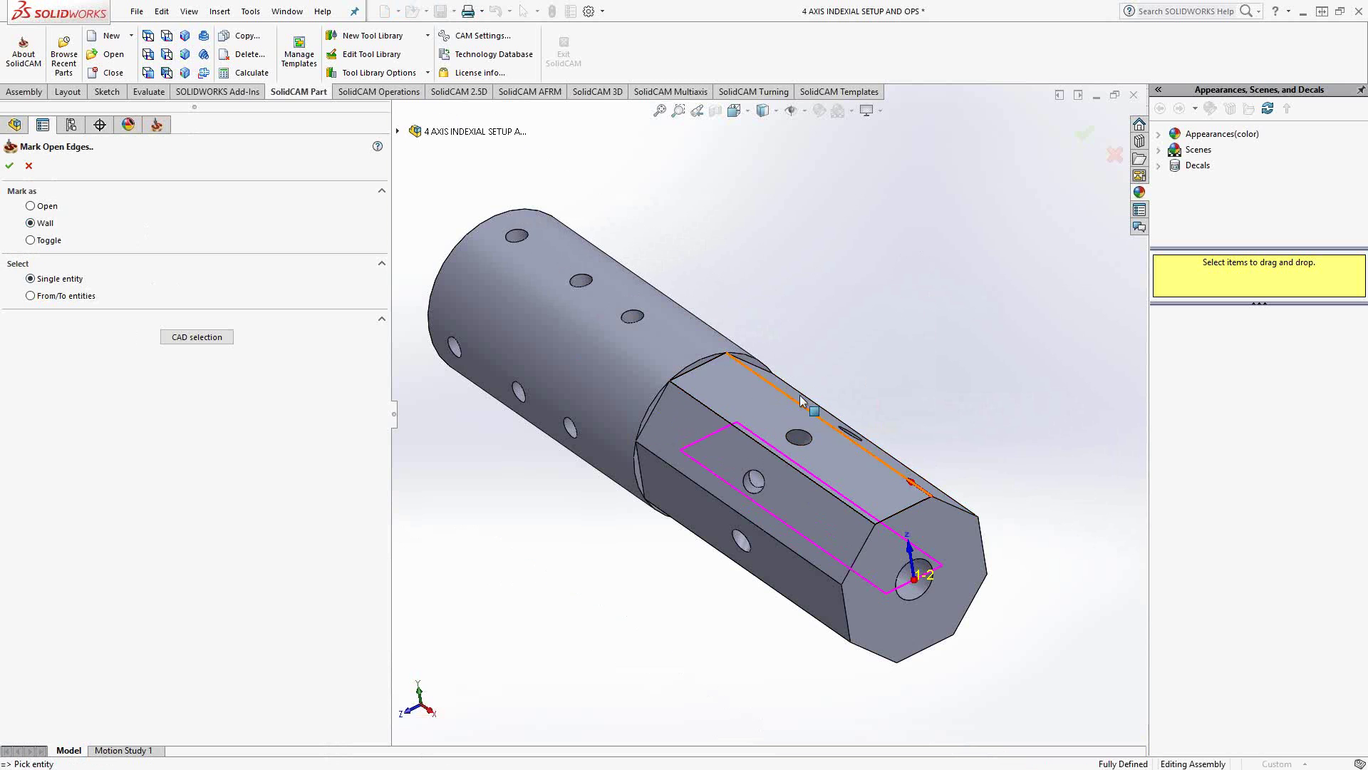
scroll(595, 382, down, 4)
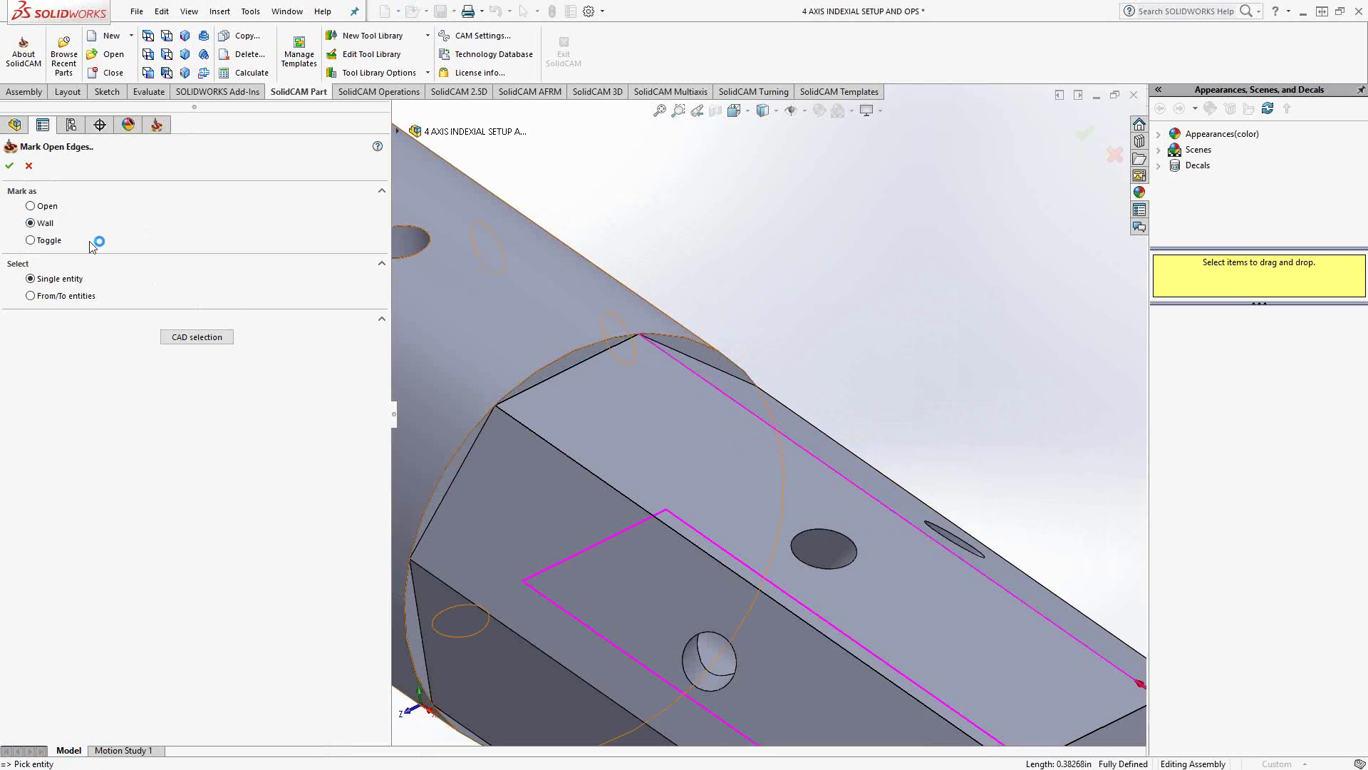
click(43, 208)
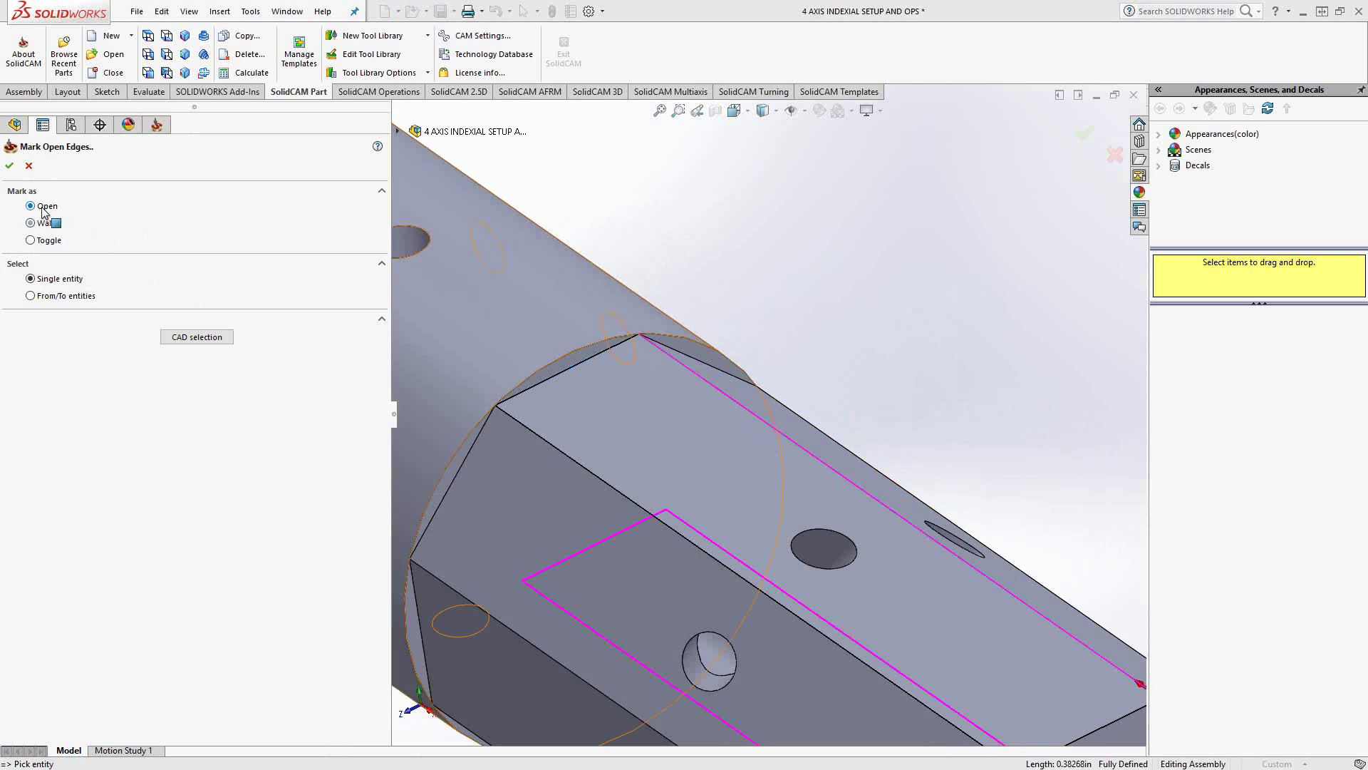
click(734, 400)
scroll(896, 321, up, 4)
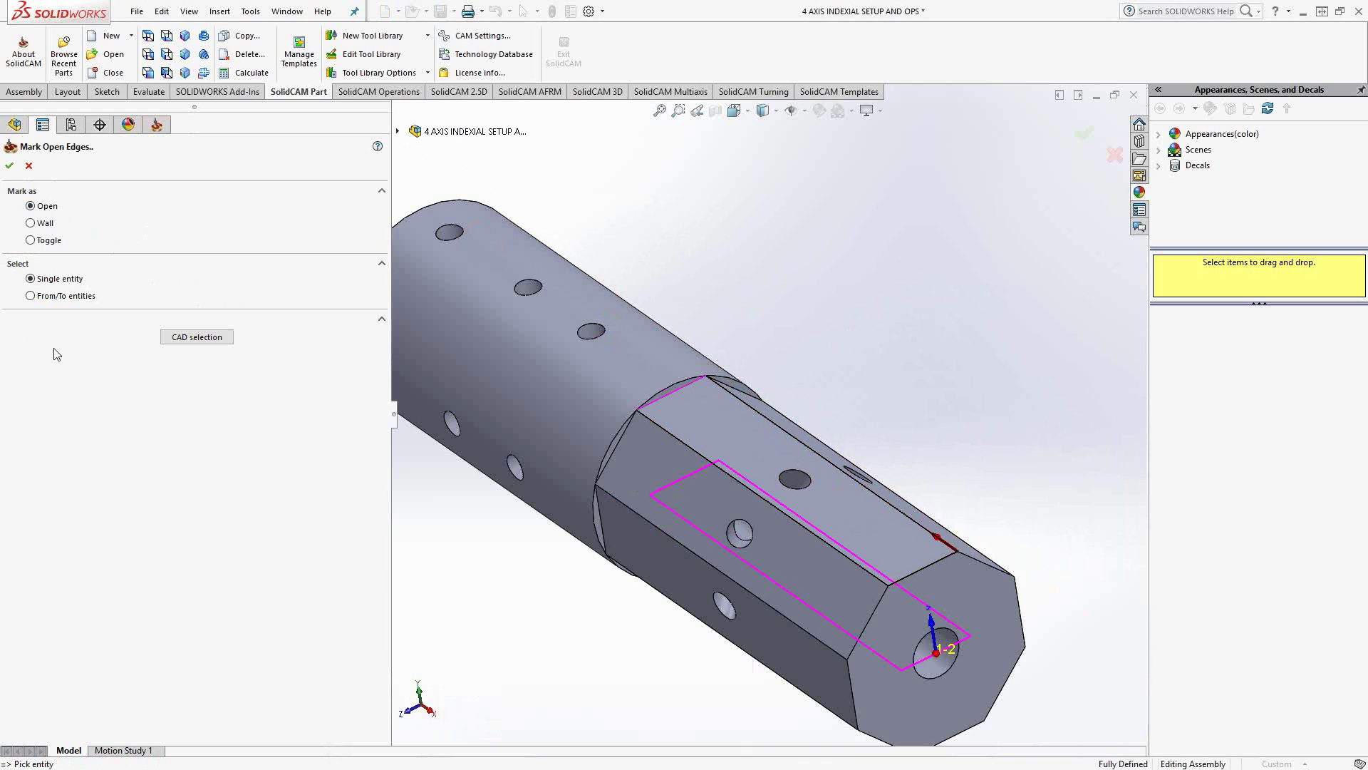
click(9, 171)
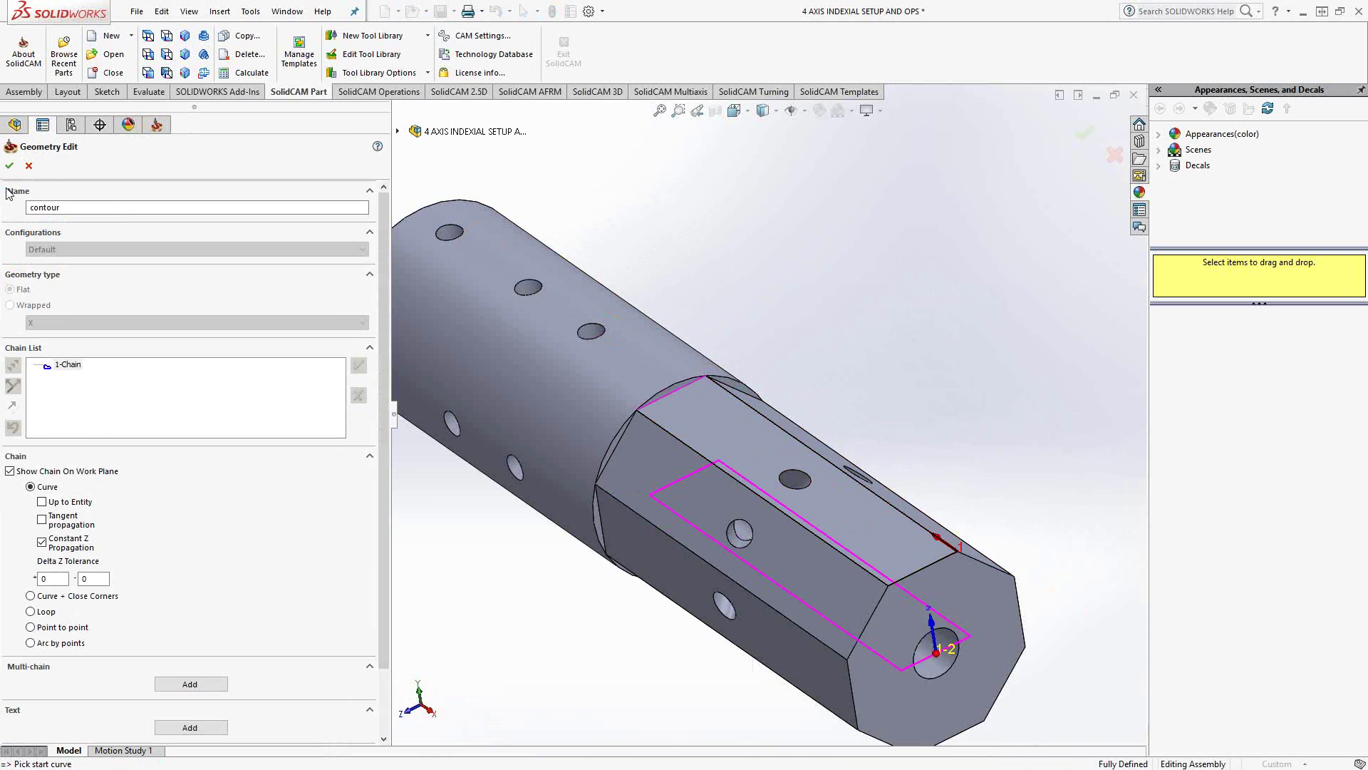
- Confirm the contour geometry and select the 0.5-inch end mill for the pocket
click(10, 166)
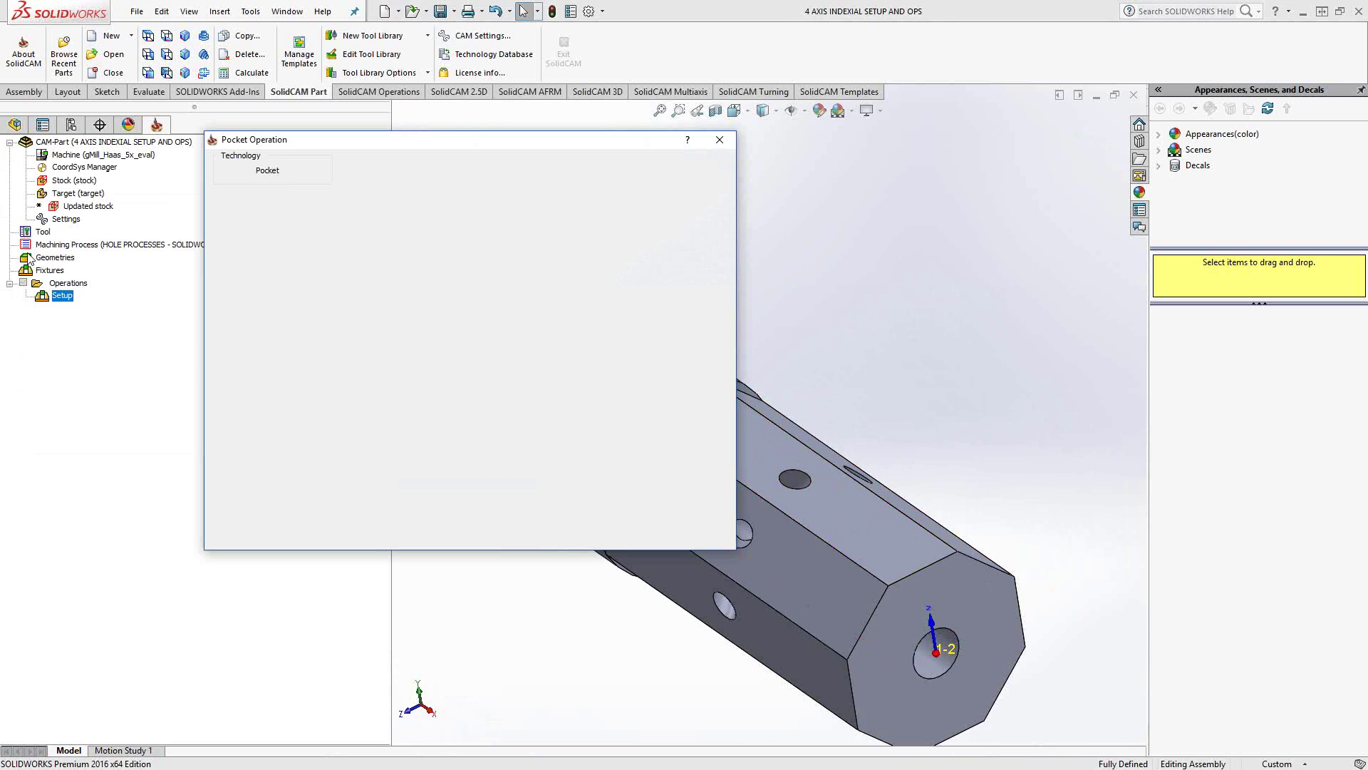
click(284, 213)
click(448, 419)
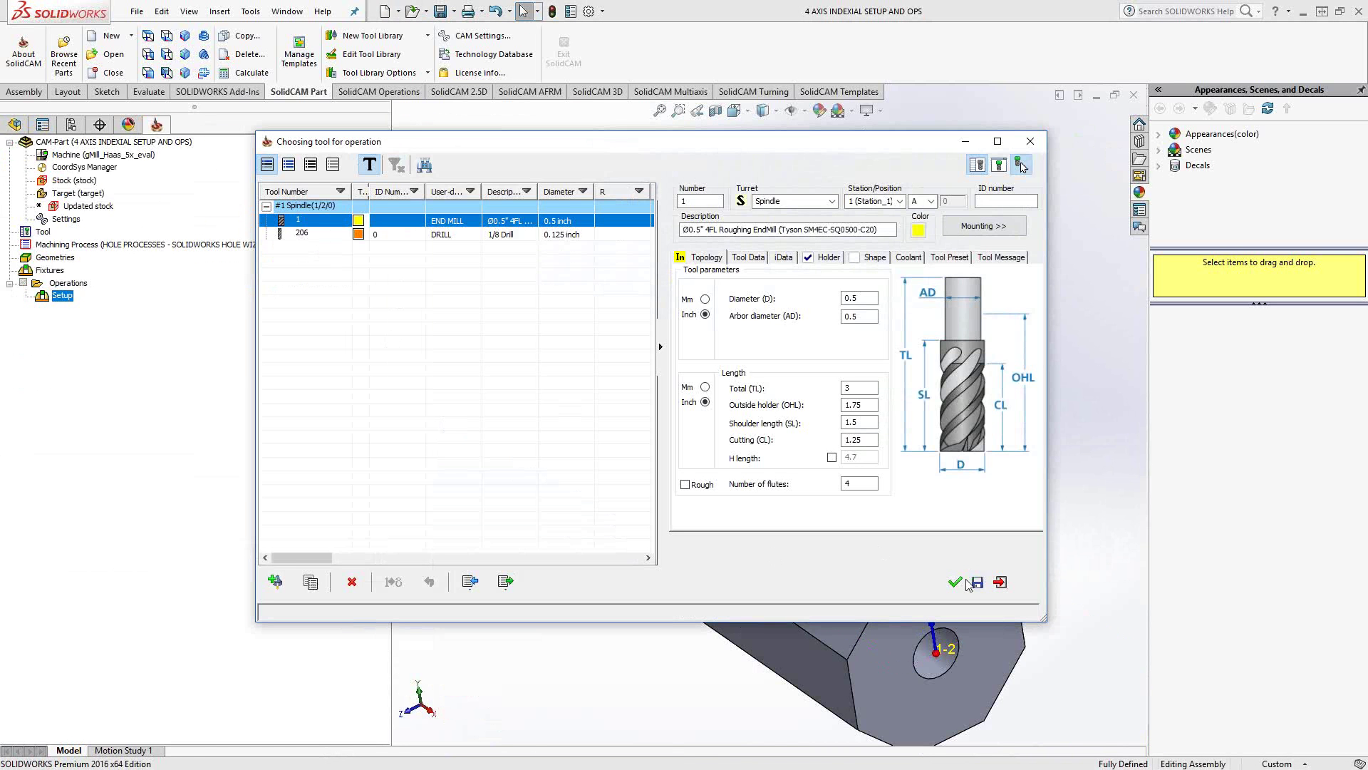
click(954, 583)
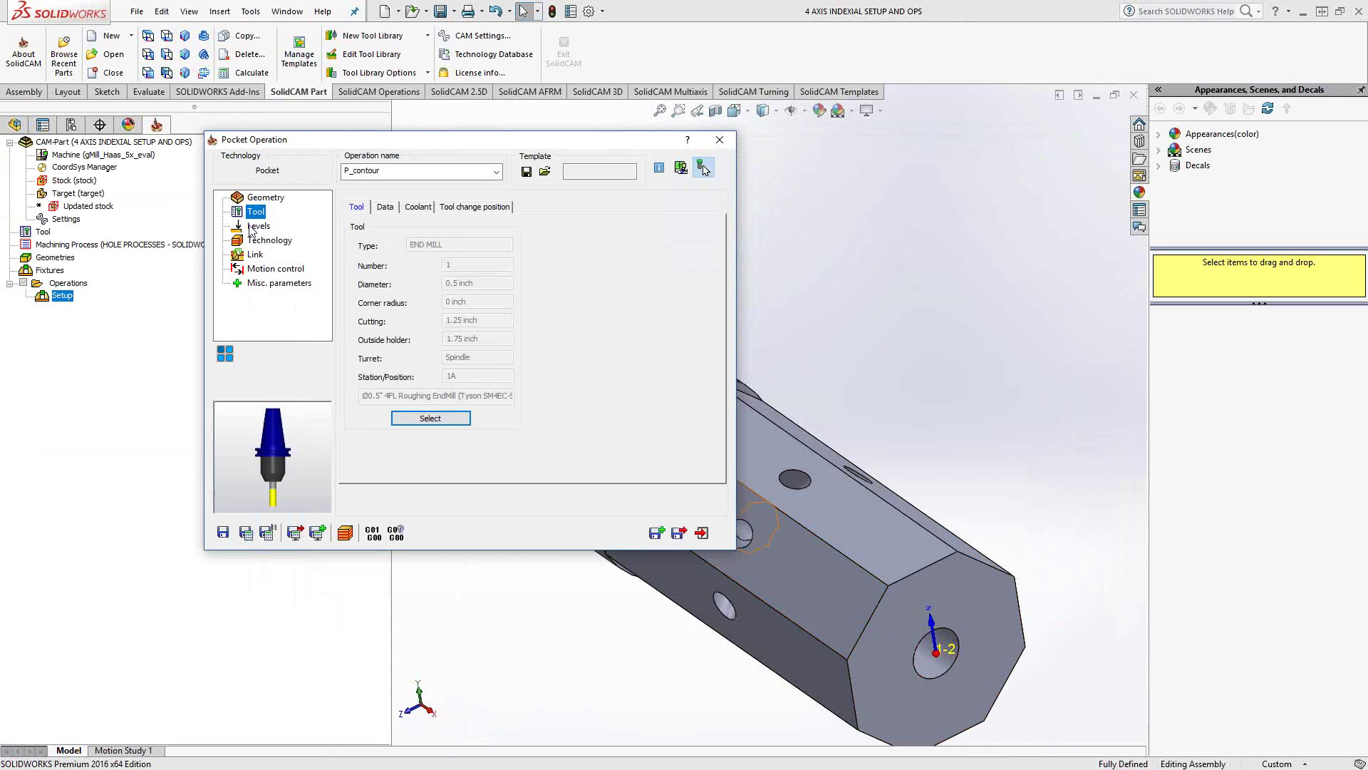
- Set the pocket depth by picking the hex flat's top face (0.03806)
click(258, 226)
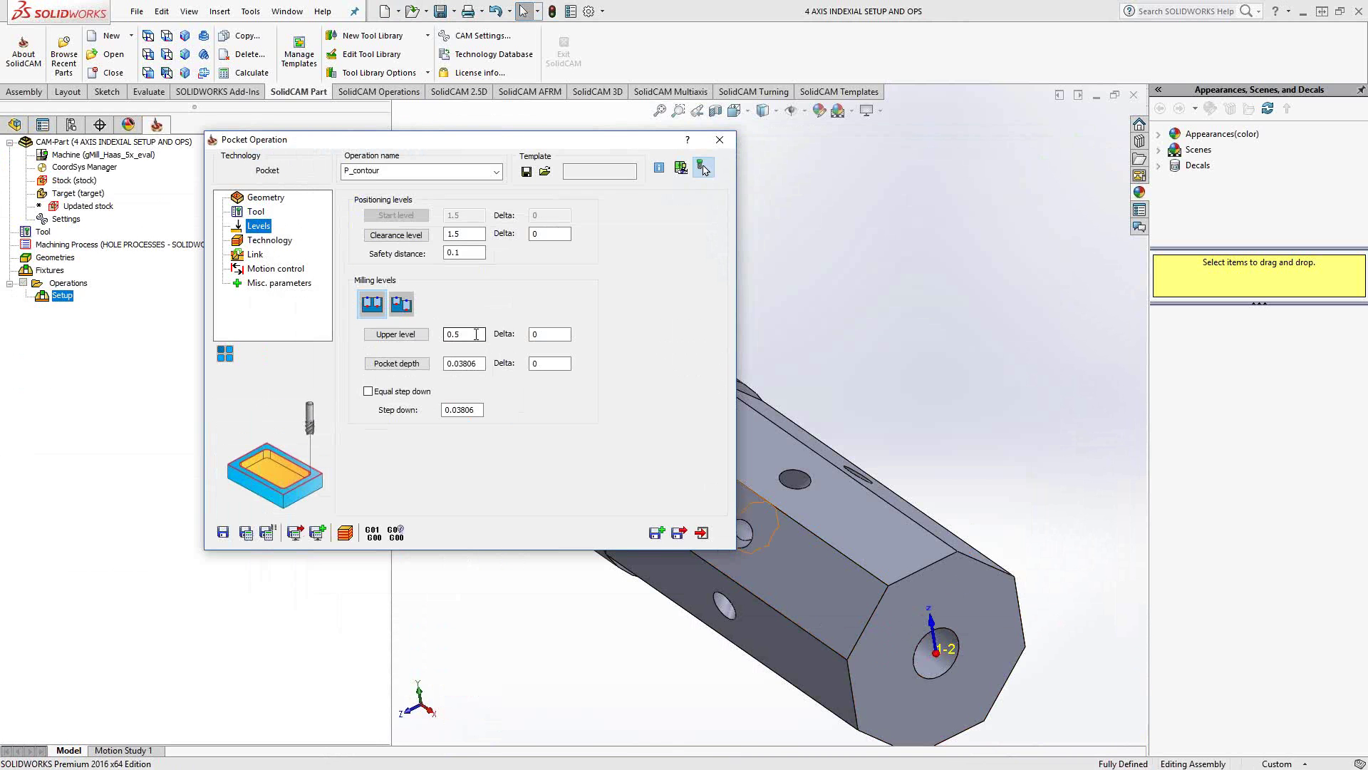
click(476, 334)
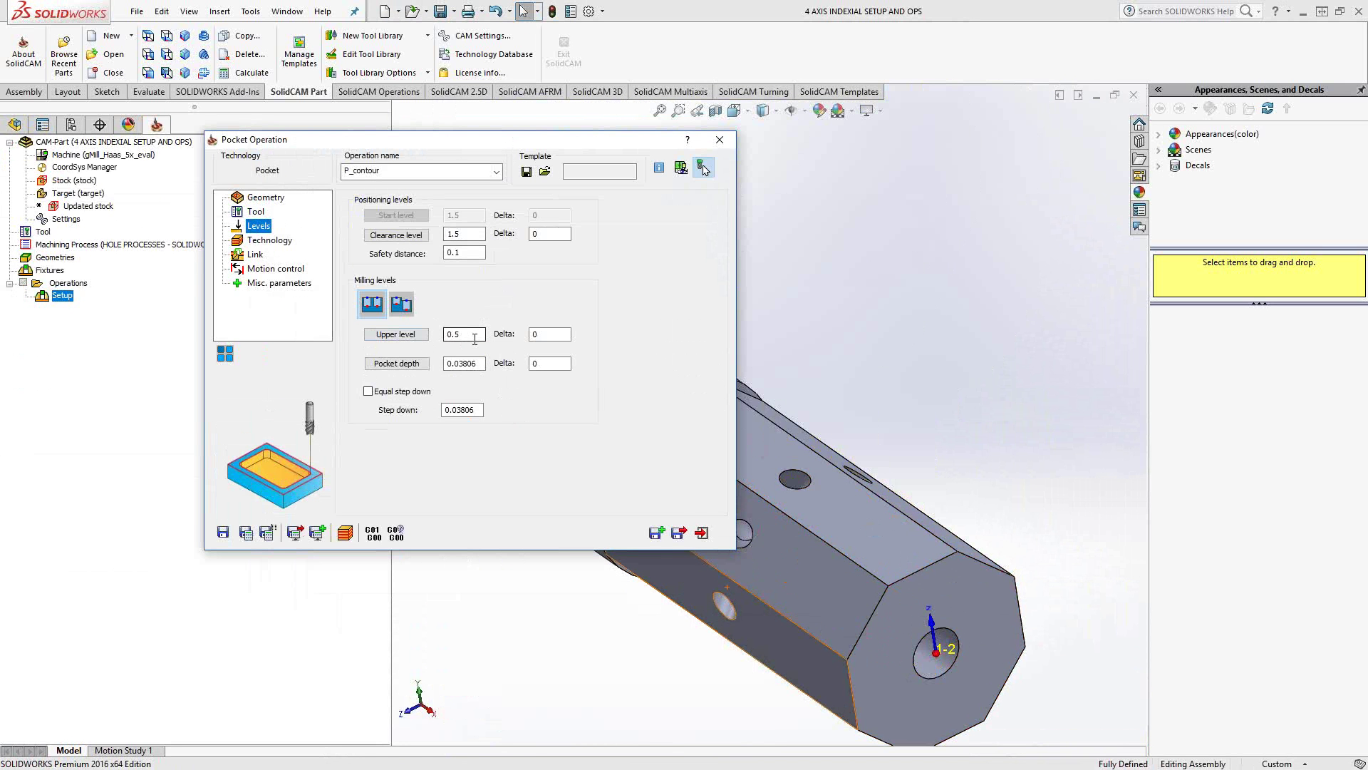
click(396, 363)
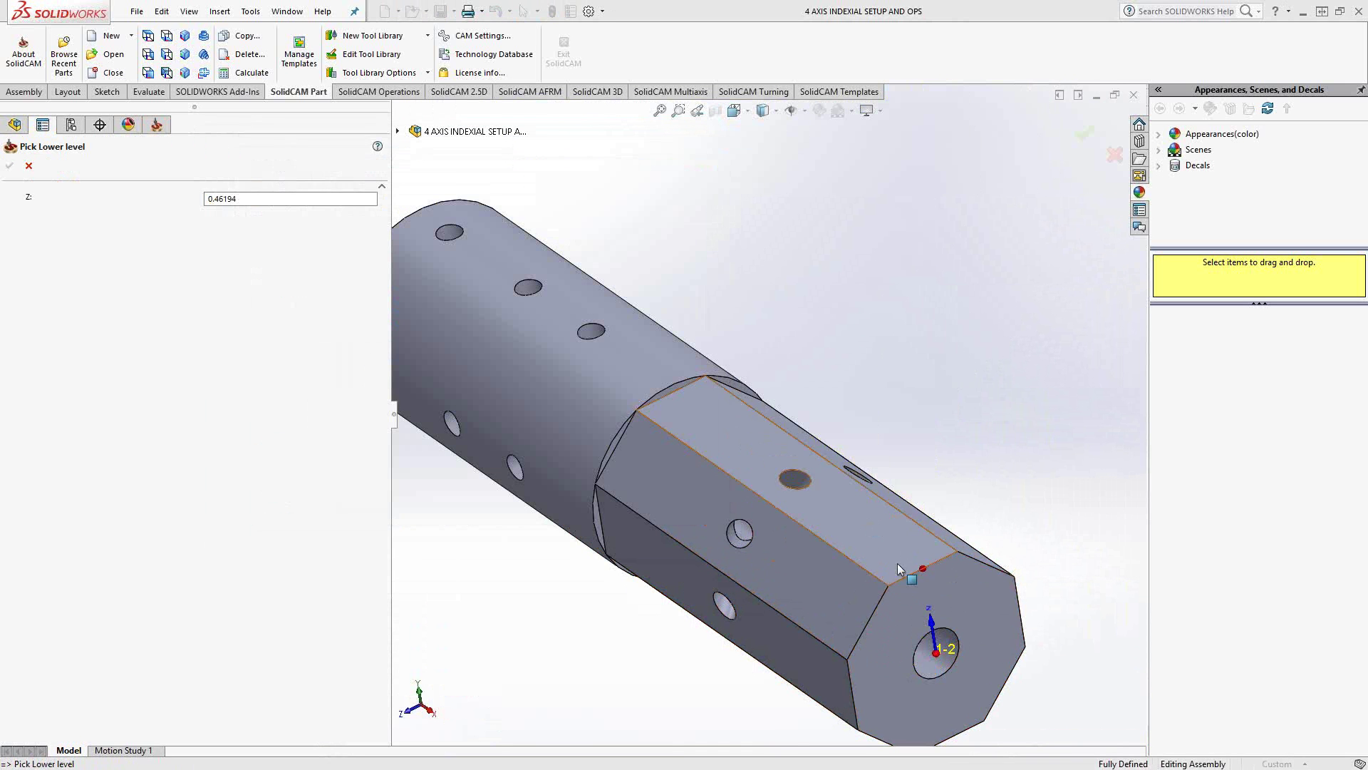
click(854, 538)
click(9, 166)
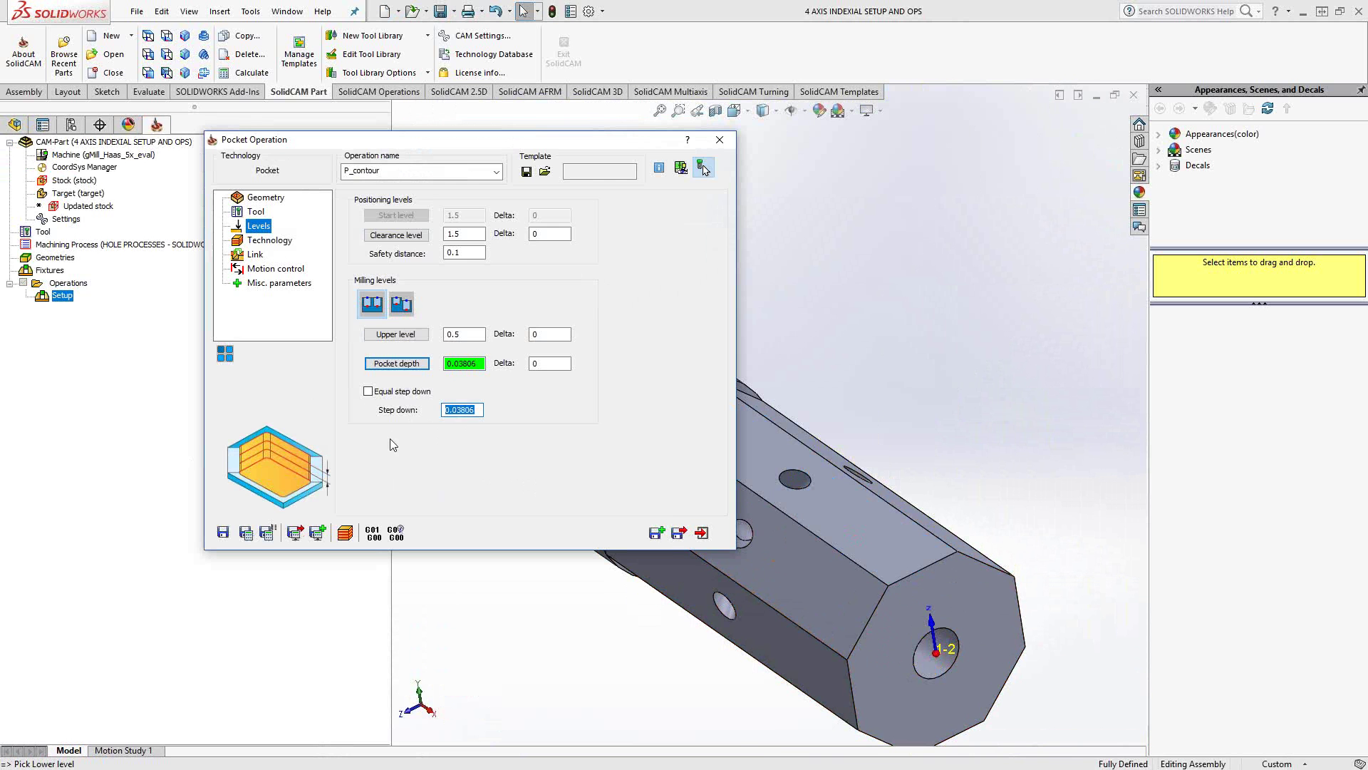
- Enter a 0.25 step down and enable approach from outside for the open pocket
text(.25)
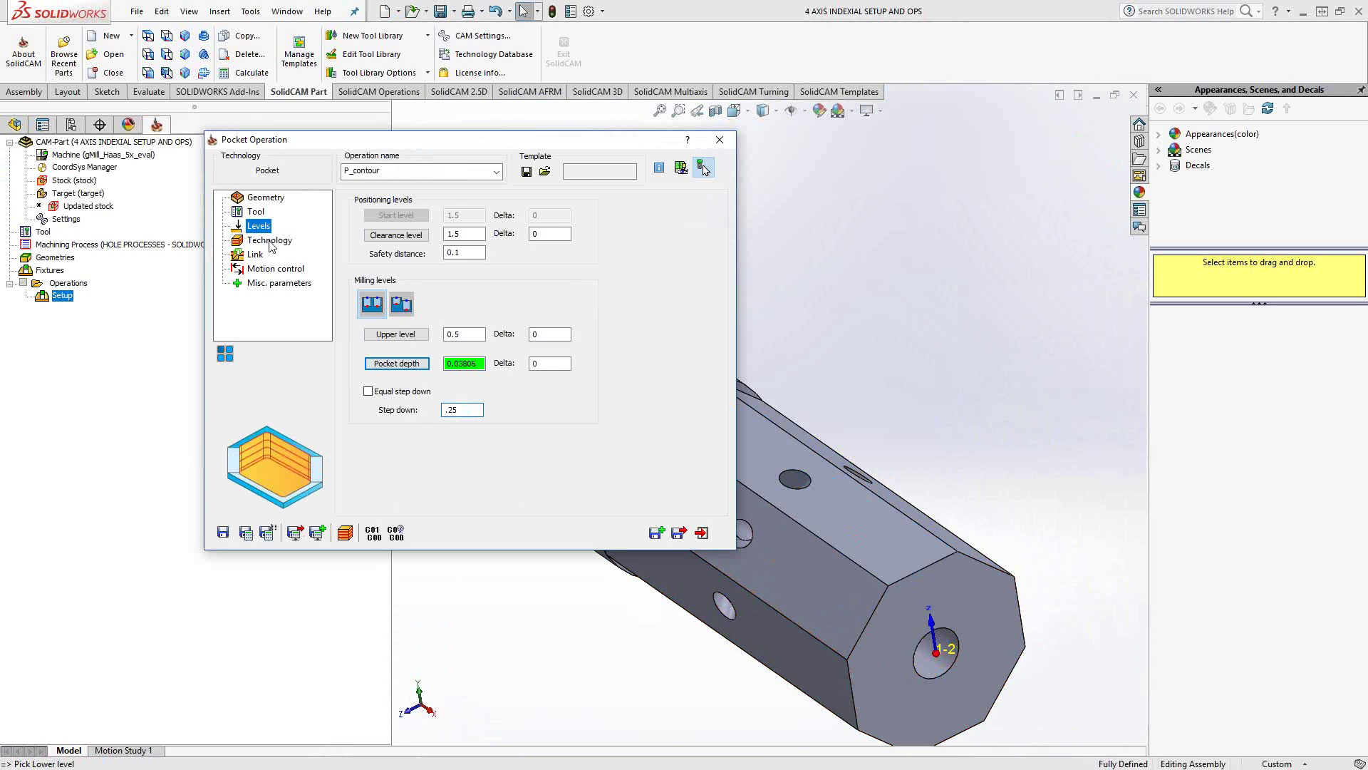
click(271, 243)
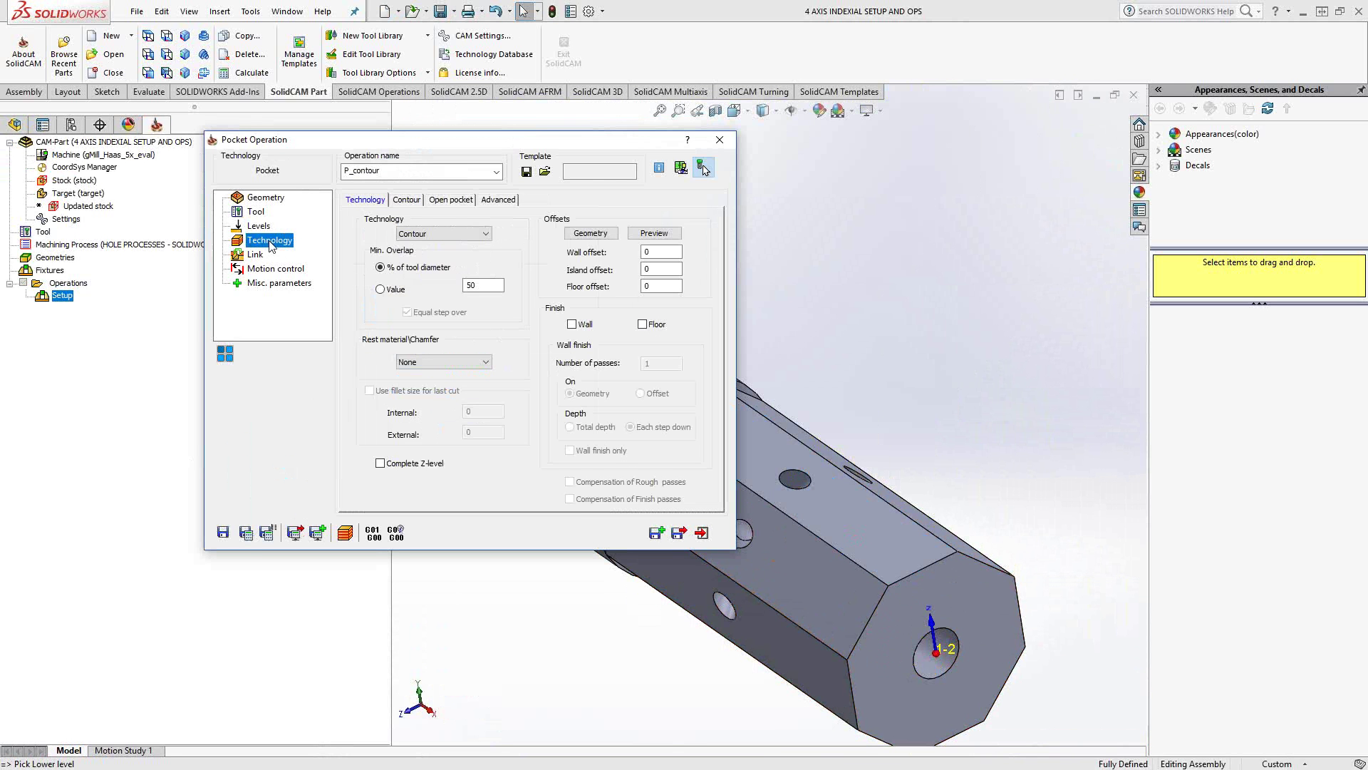
click(451, 199)
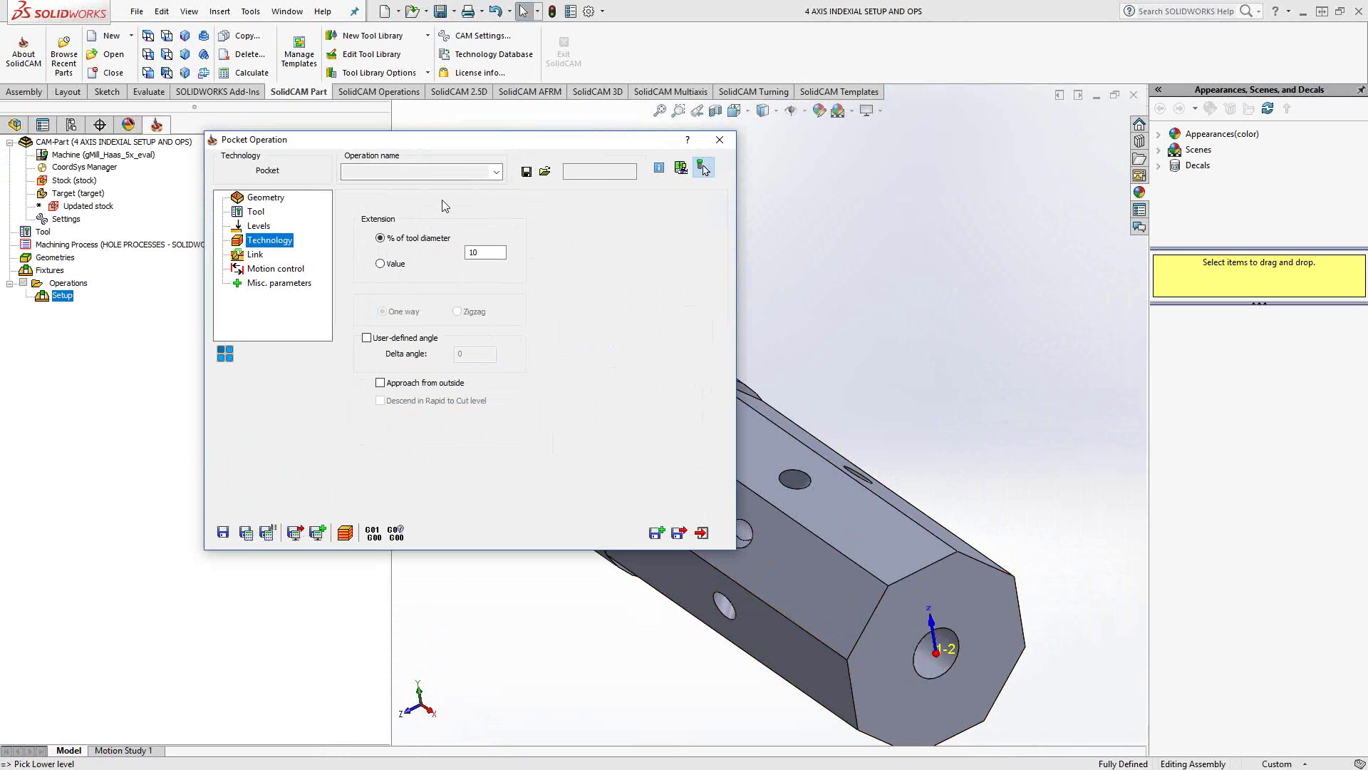
click(380, 383)
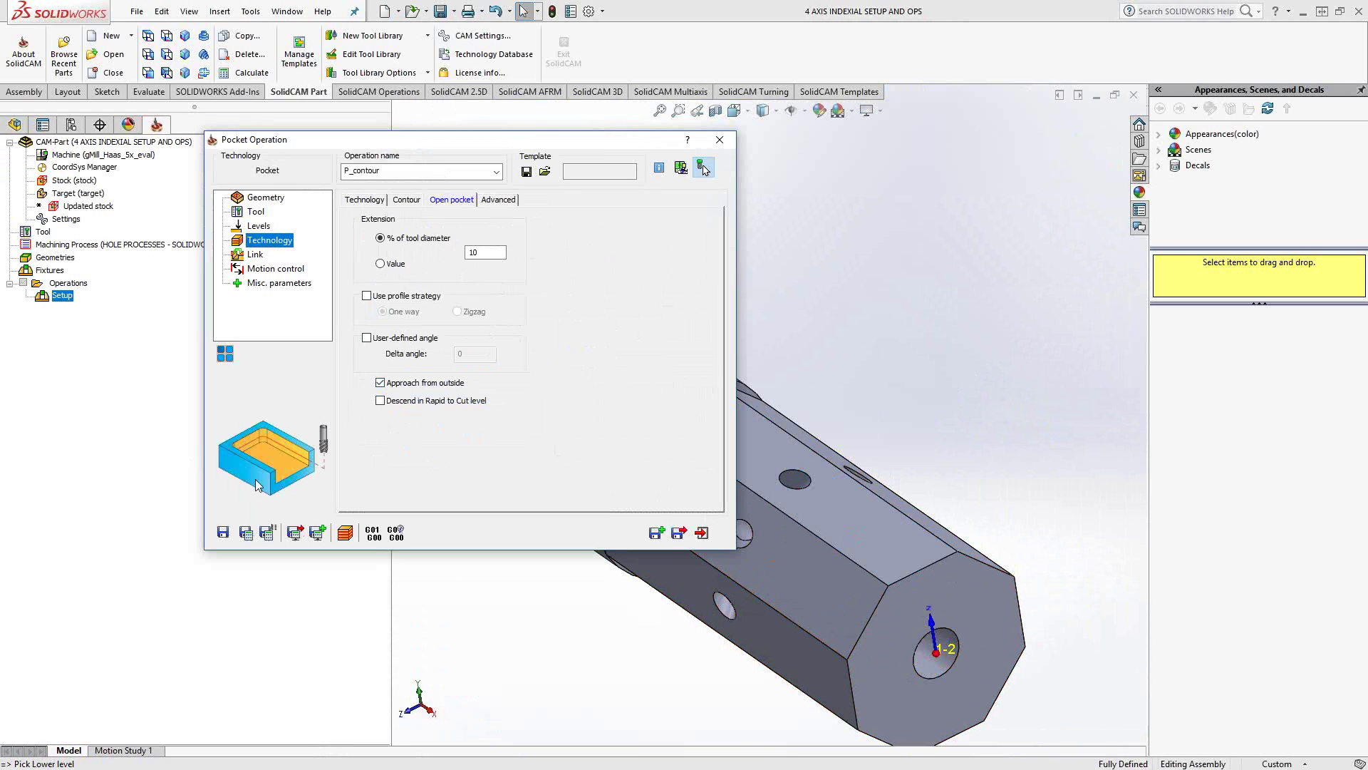
- Save and calculate the pocket toolpath and orbit to inspect it
click(246, 532)
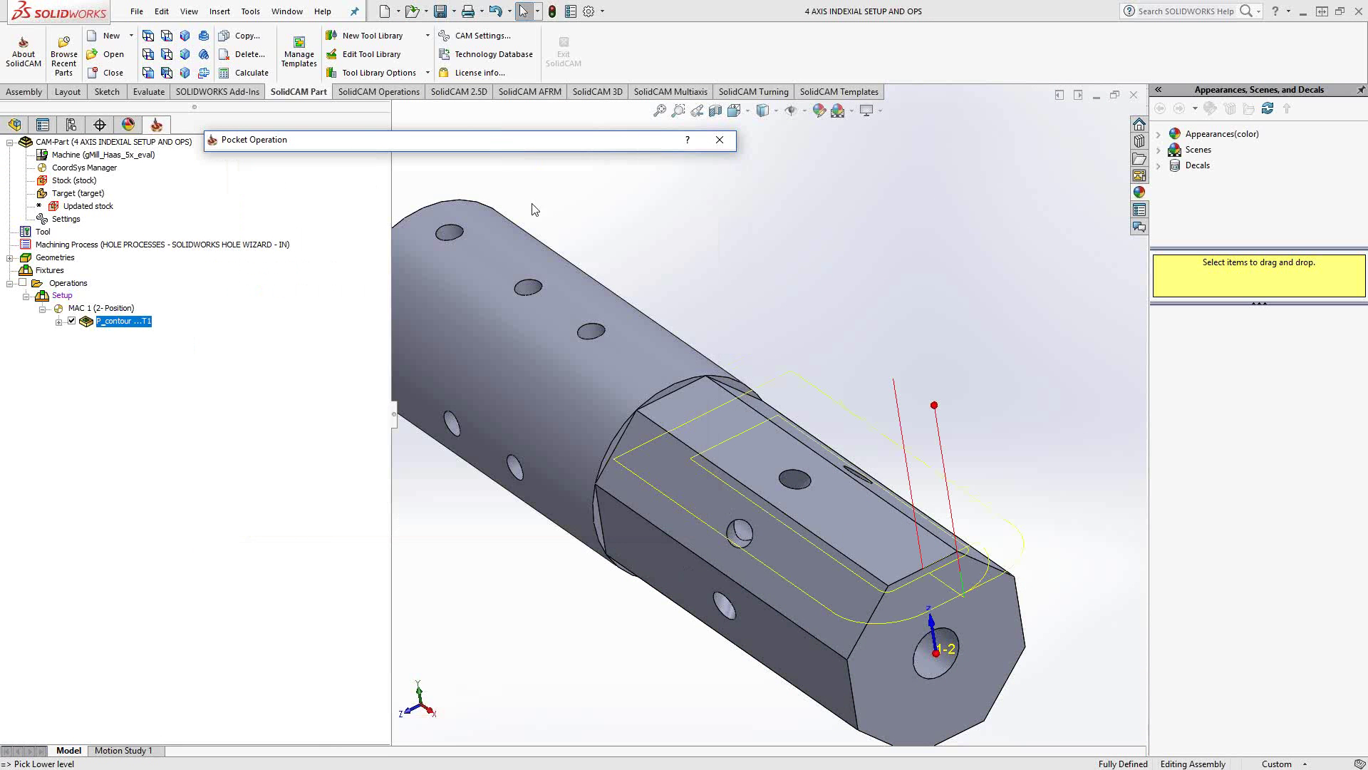
middle_drag(534, 209, 487, 144)
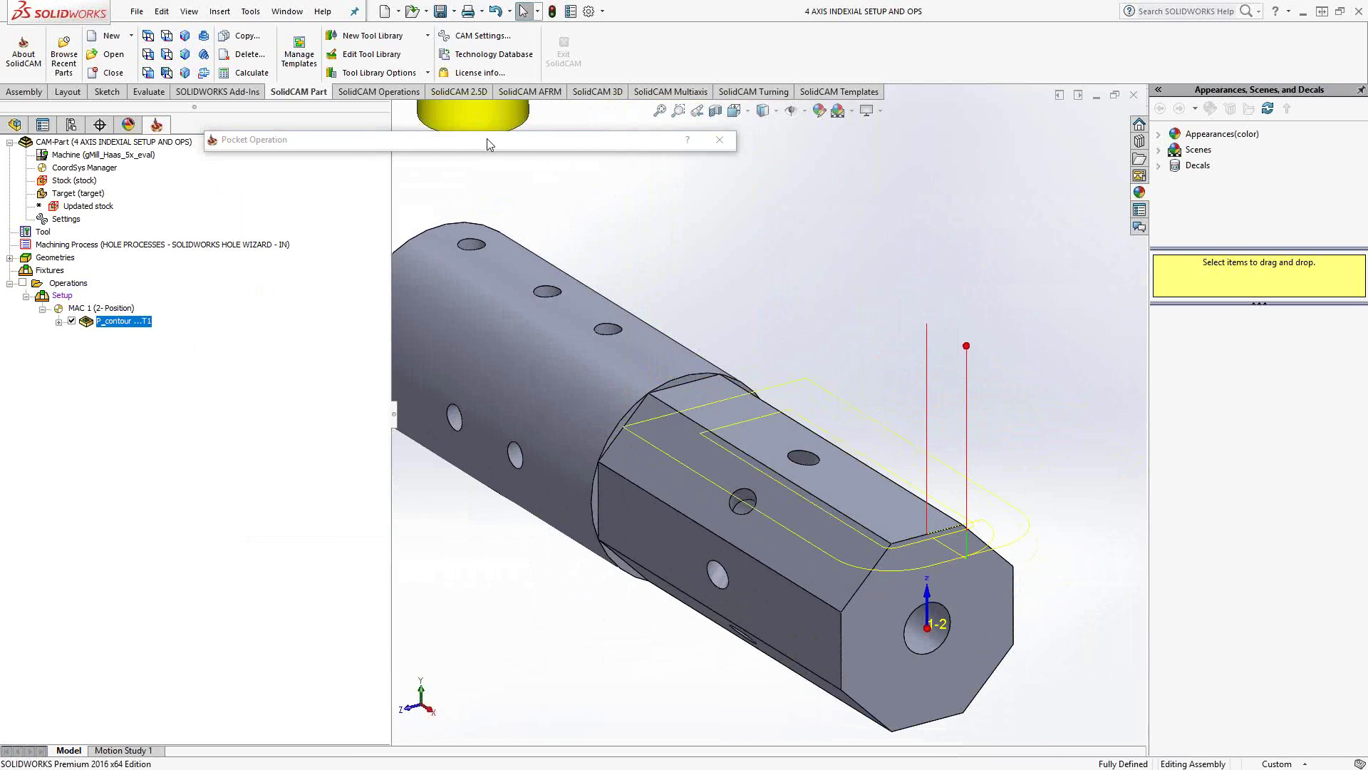
mouse_move(486, 143)
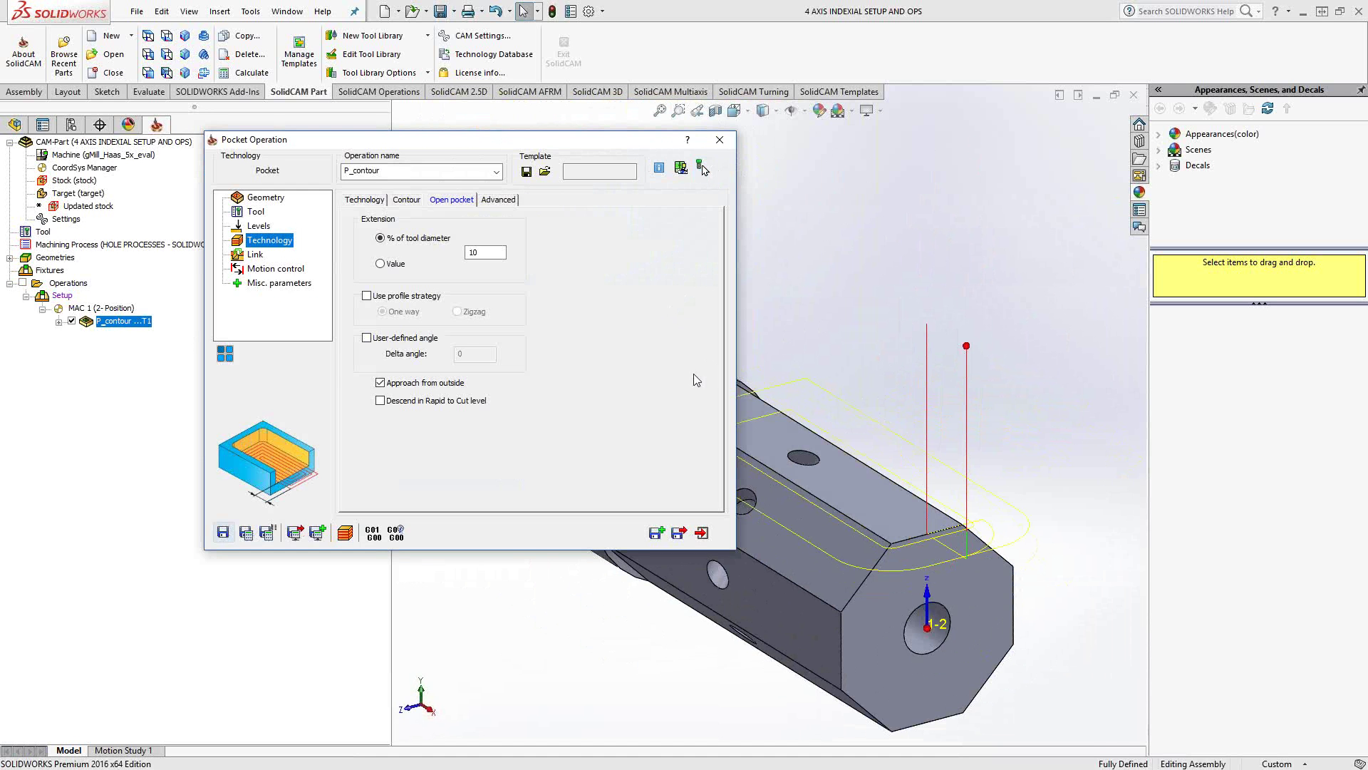
- Add a 4-axis rotation of 45° in 7 steps, including the original, and save
click(228, 356)
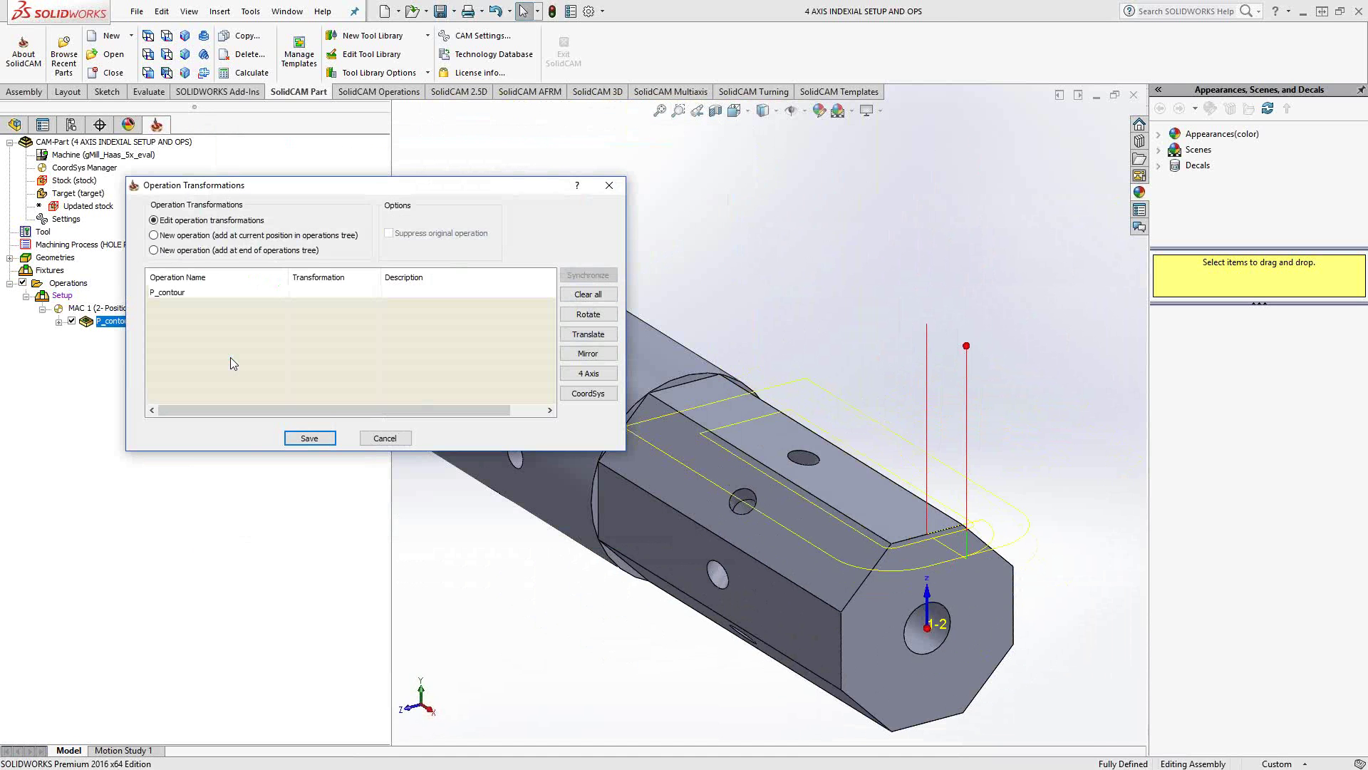
click(575, 374)
click(478, 234)
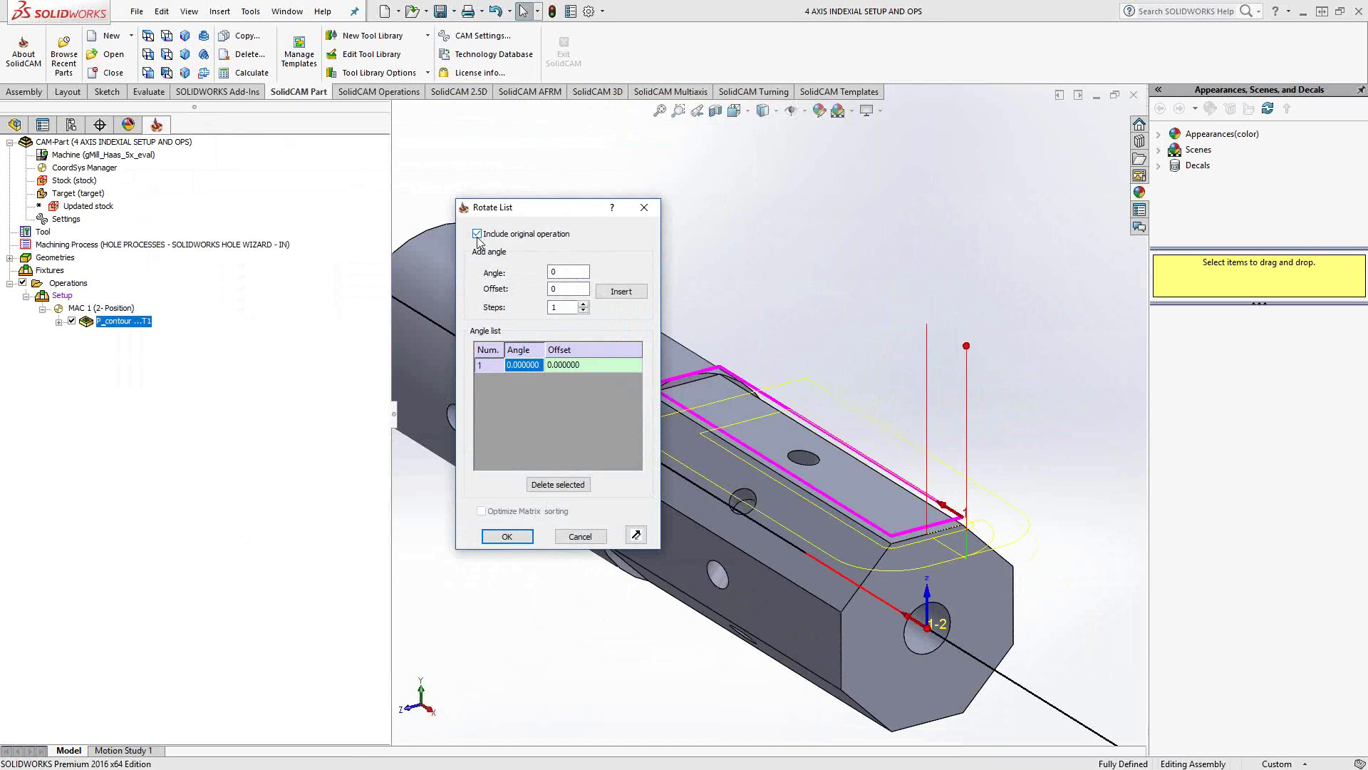
key(Tab)
text(45)
key(Tab)
key(Tab)
text(7)
click(621, 291)
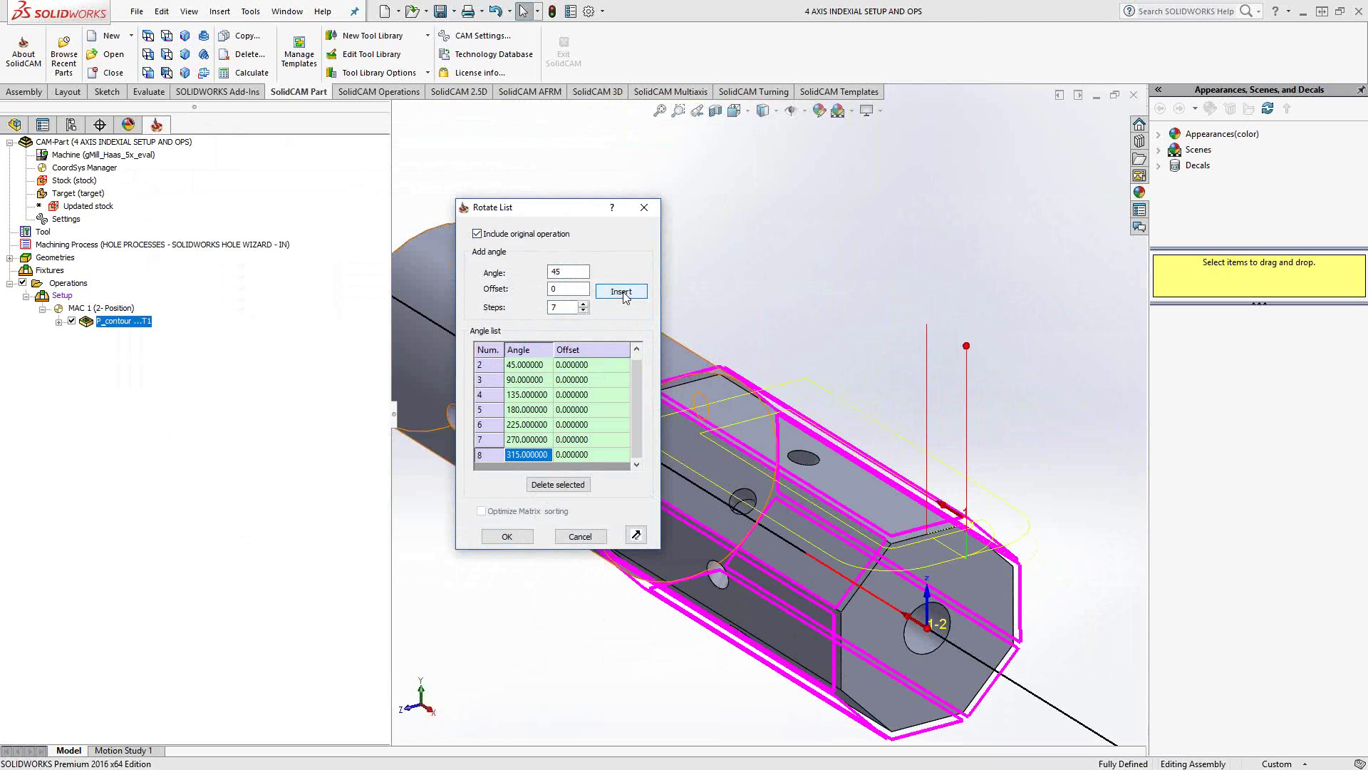
click(507, 536)
click(310, 438)
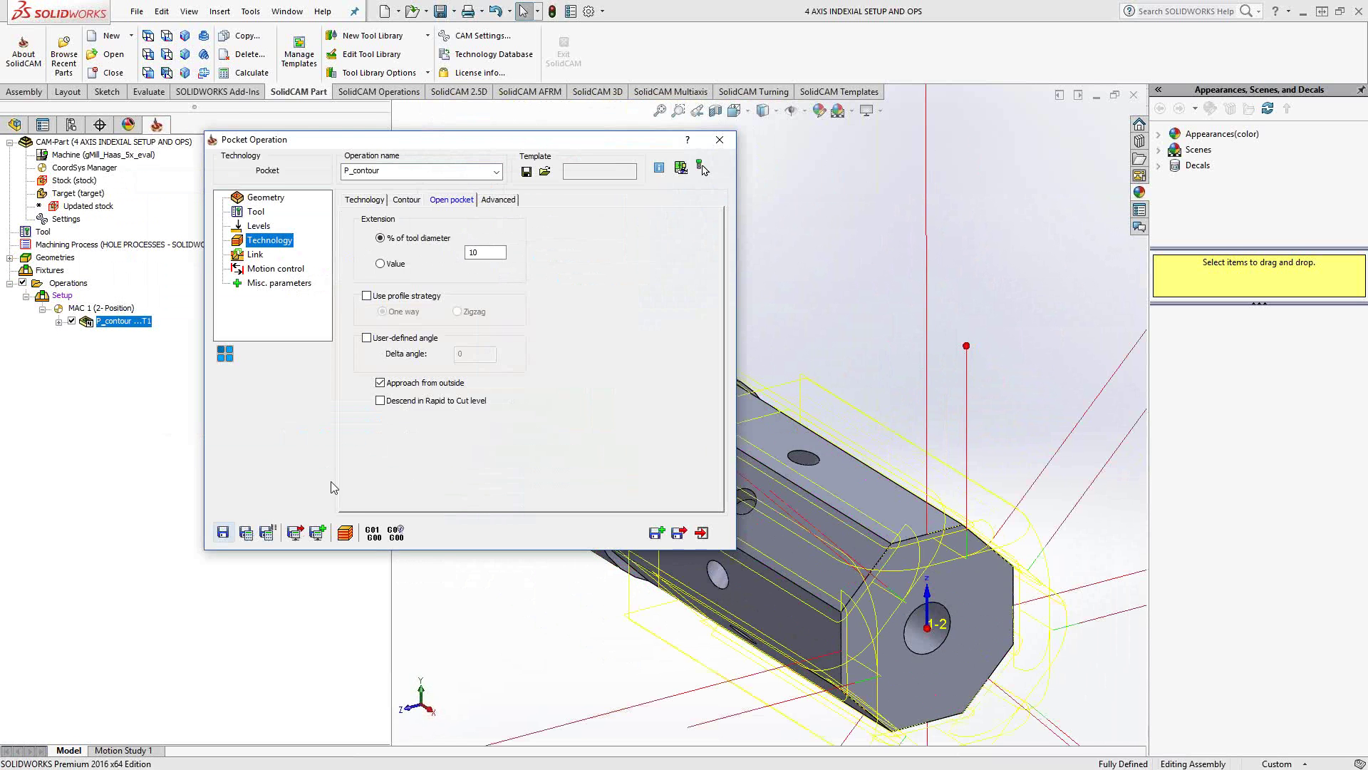
- Check the rotated toolpaths, then hide the P_contour display and view the hex end
scroll(849, 354, up, 5)
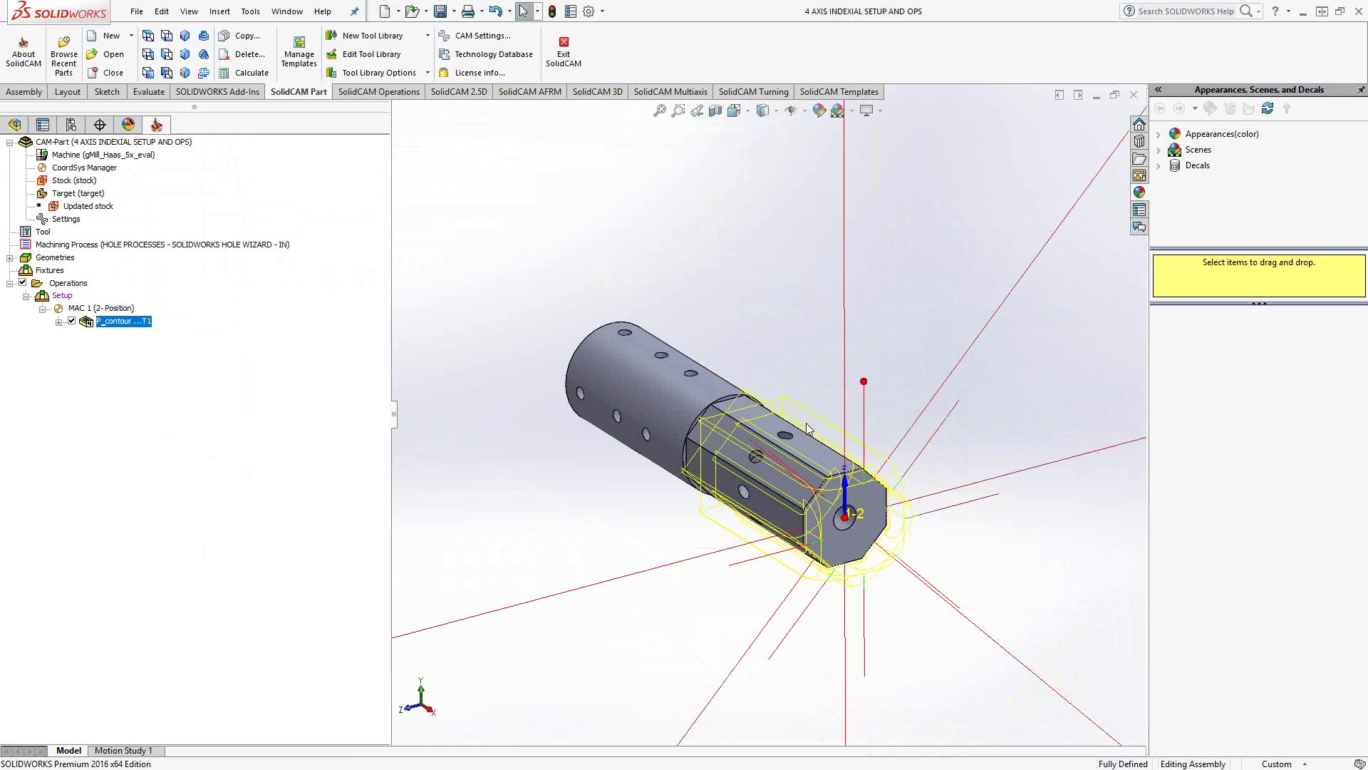
middle_drag(849, 354, 824, 371)
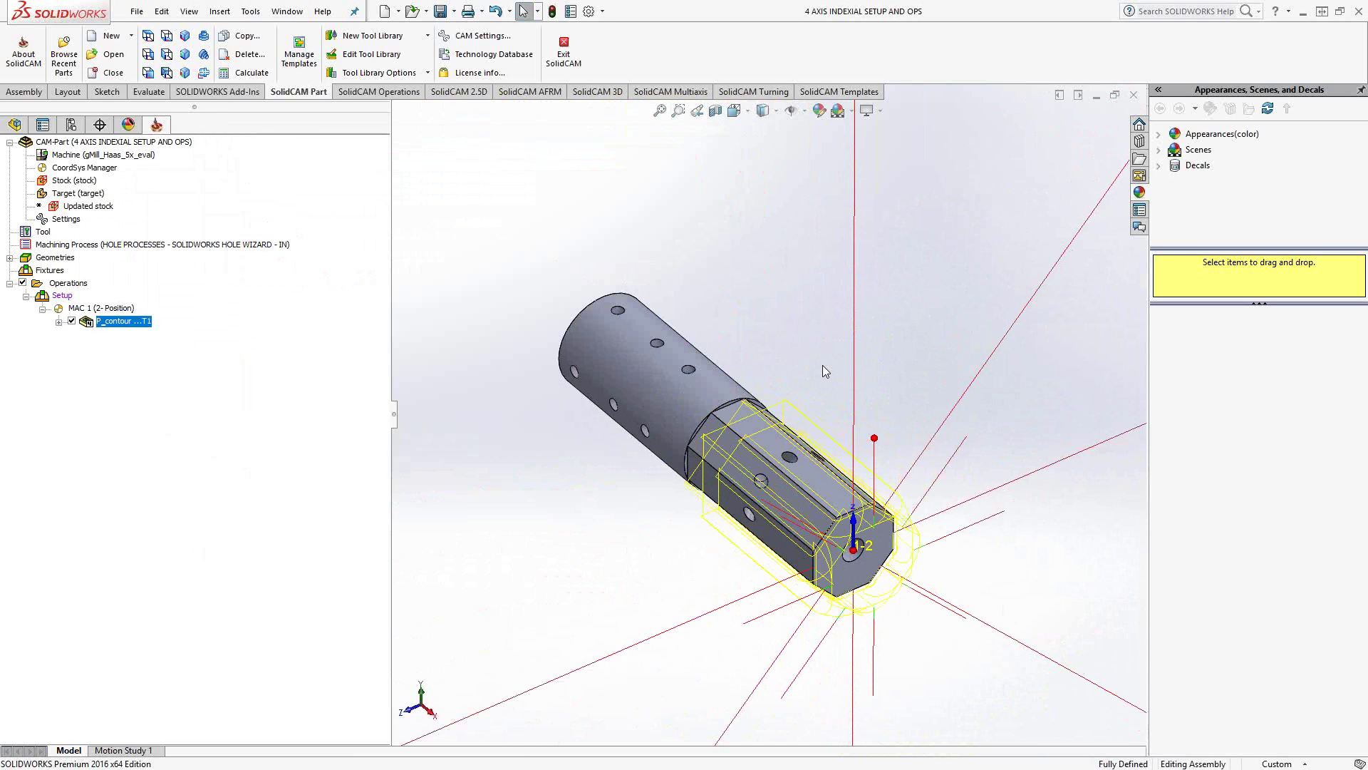
click(72, 321)
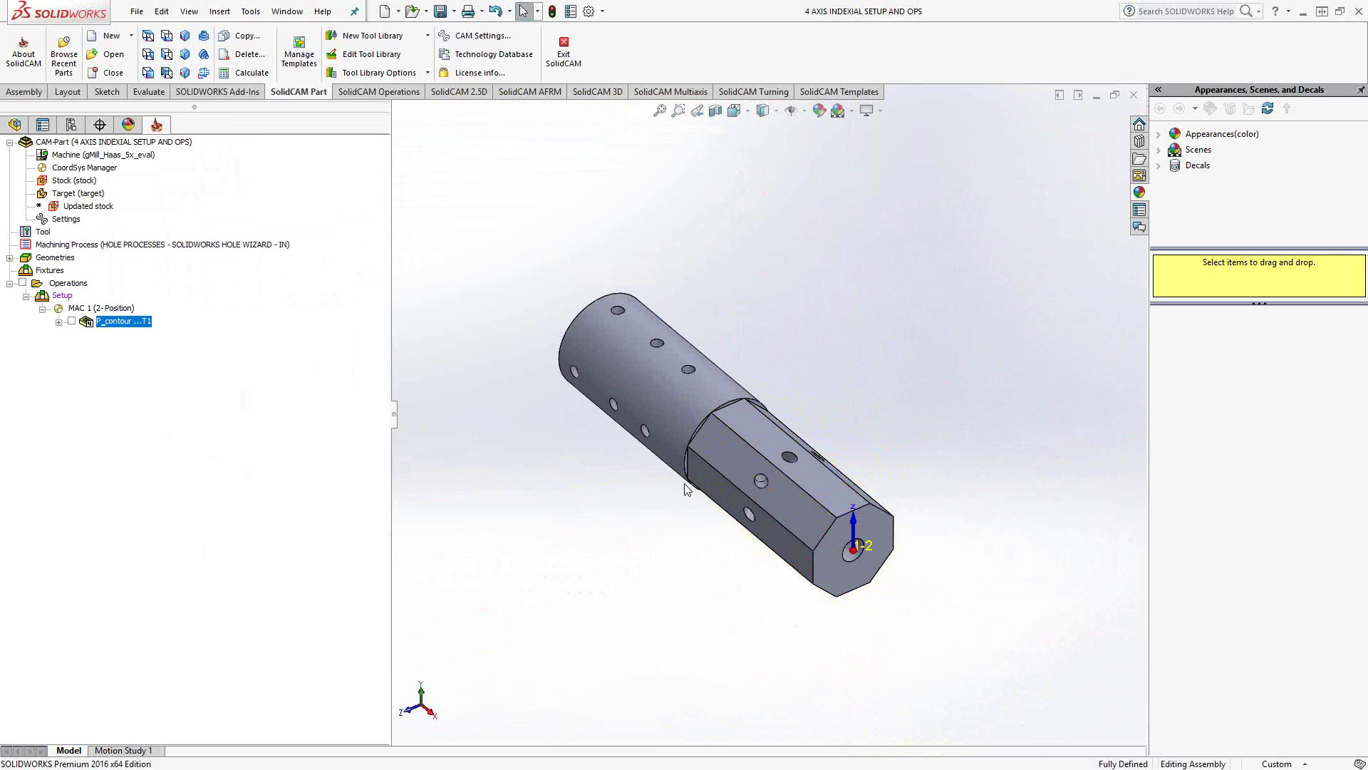
scroll(812, 514, down, 5)
middle_drag(813, 513, 742, 439)
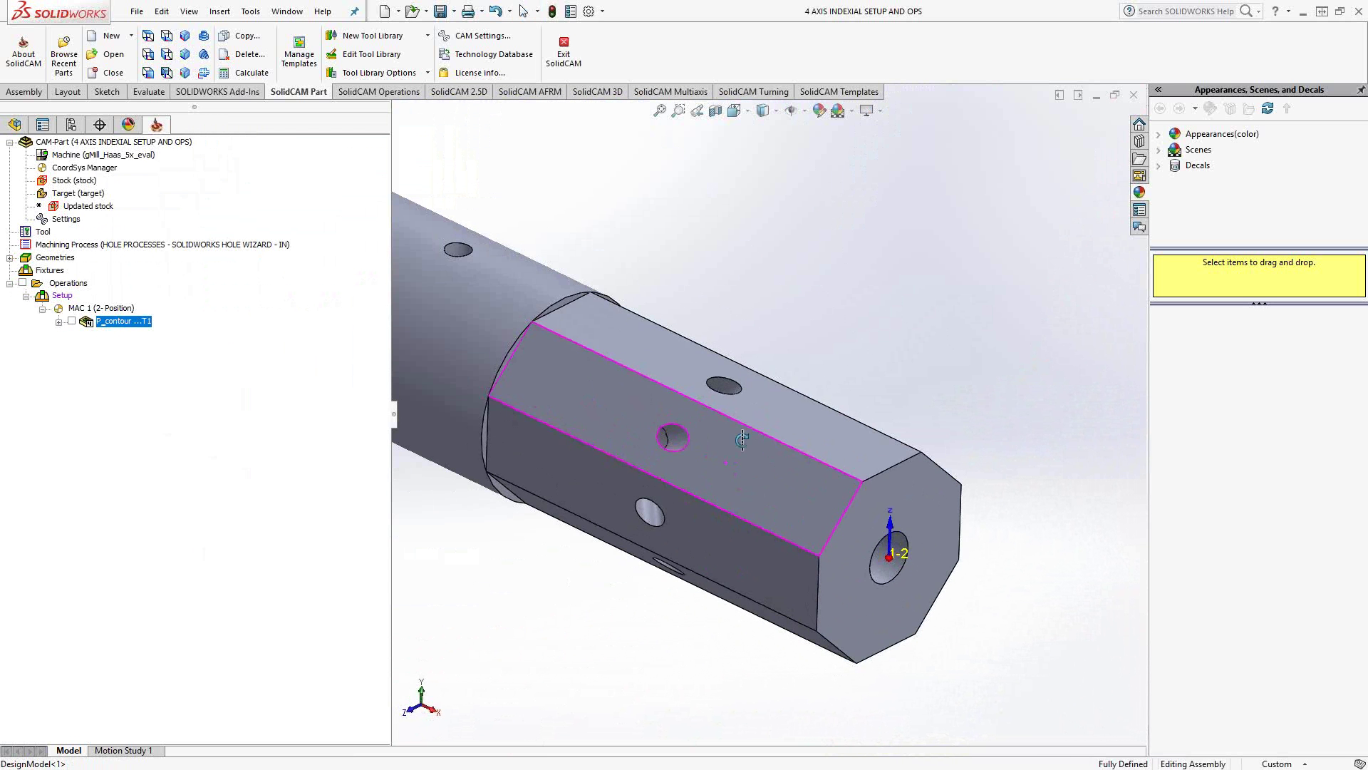
- Add a new coordinate system with its Z axis along the angled hole's revolution face
double_click(86, 168)
click(202, 404)
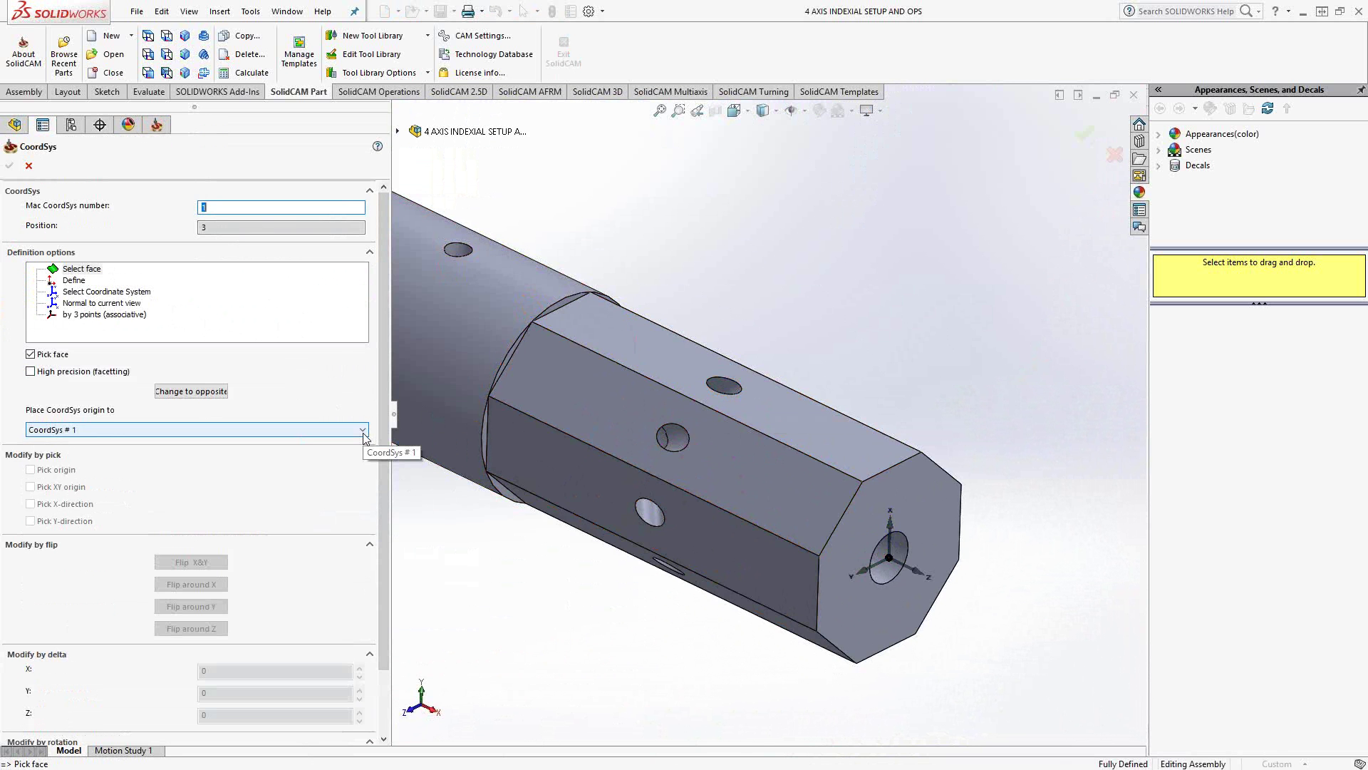
mouse_move(737, 456)
middle_down()
mouse_move(673, 512)
mouse_move(730, 438)
middle_up()
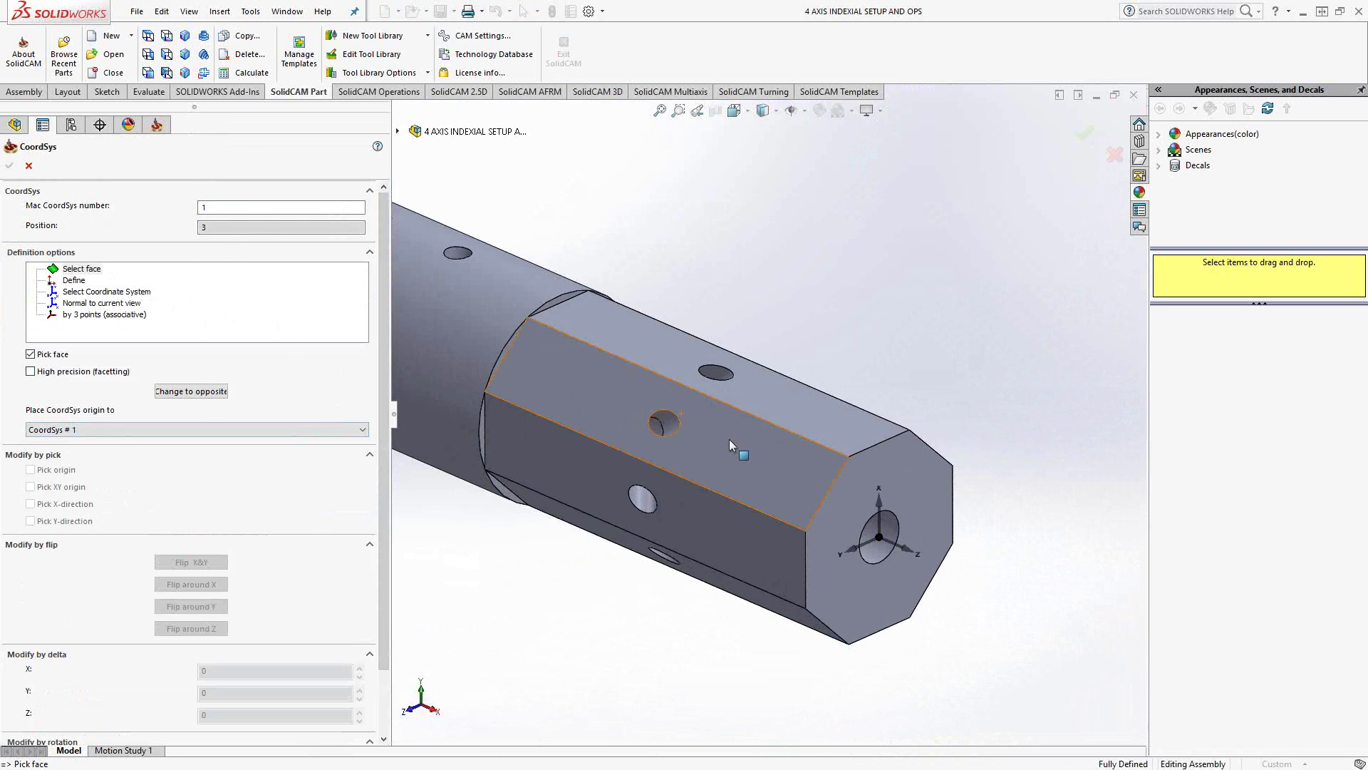
click(363, 429)
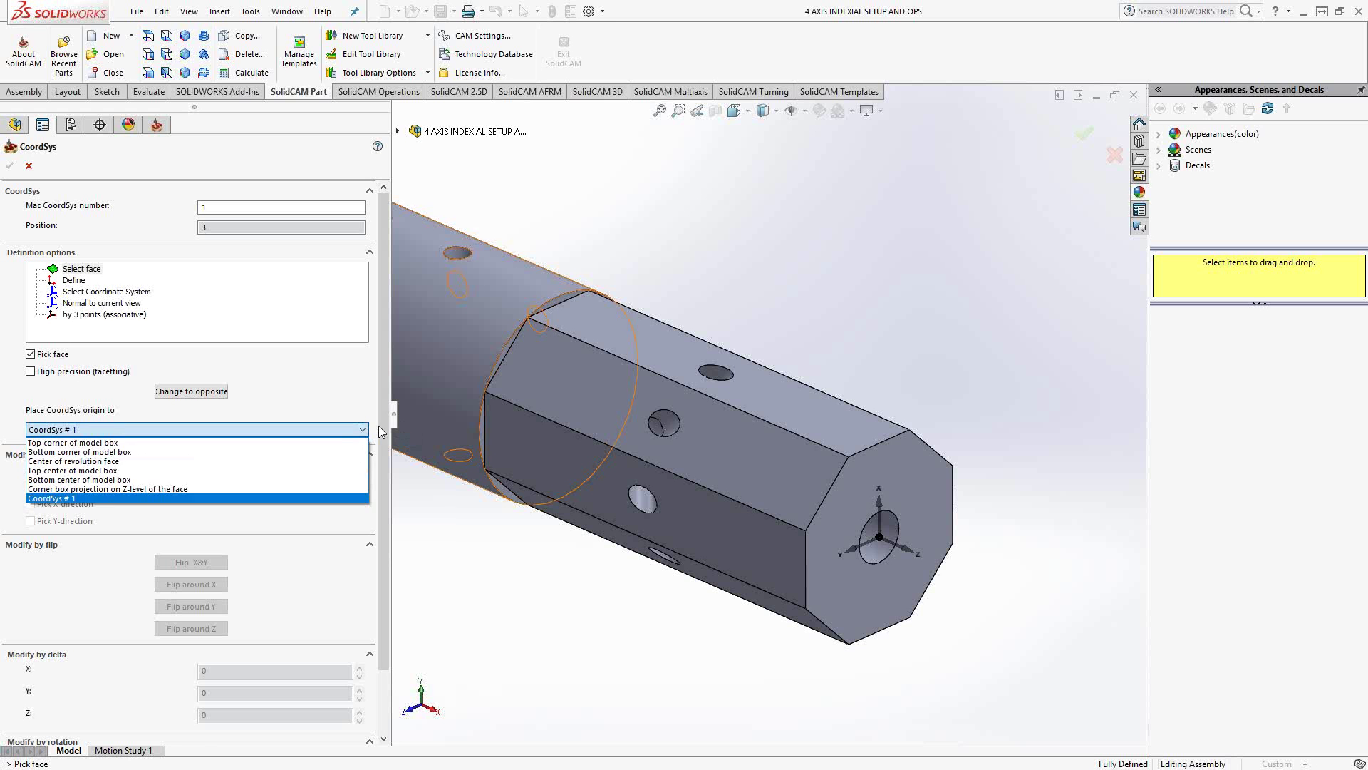
click(90, 462)
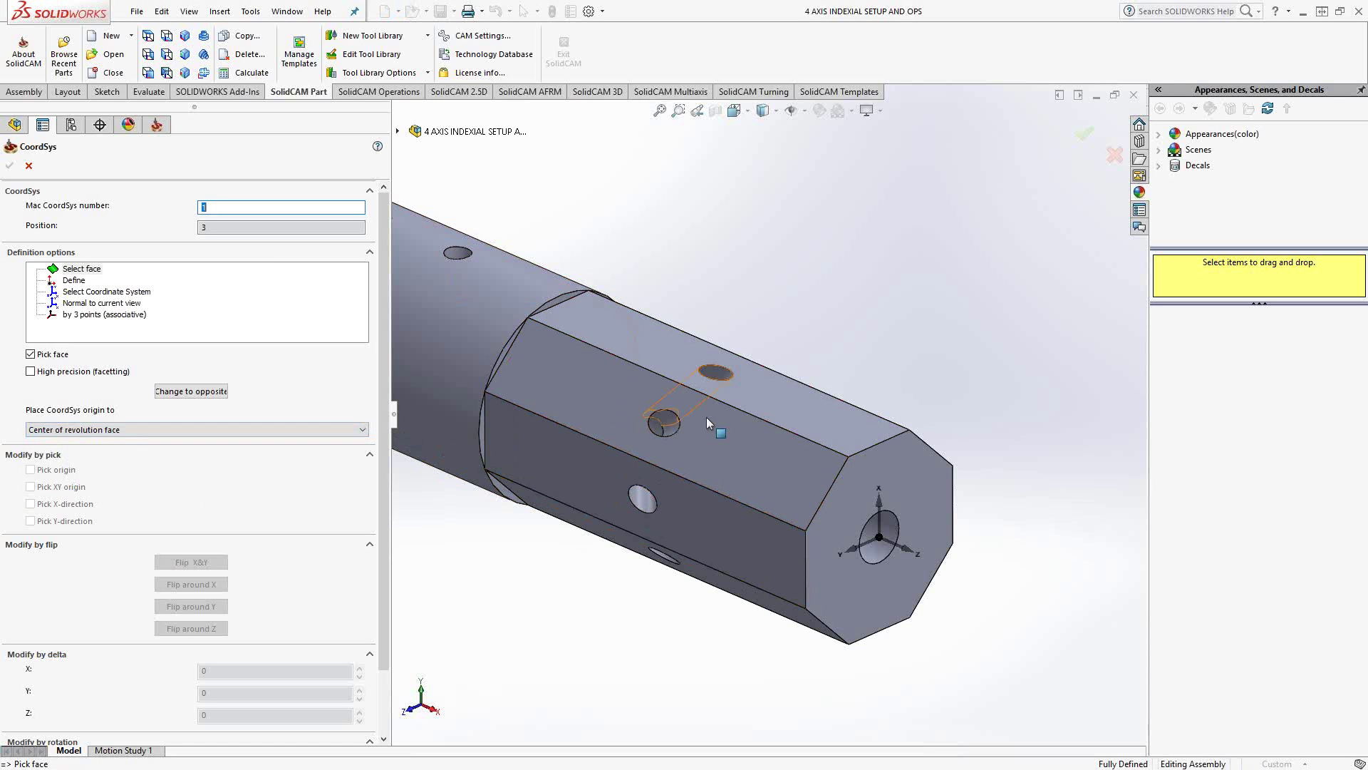
click(717, 374)
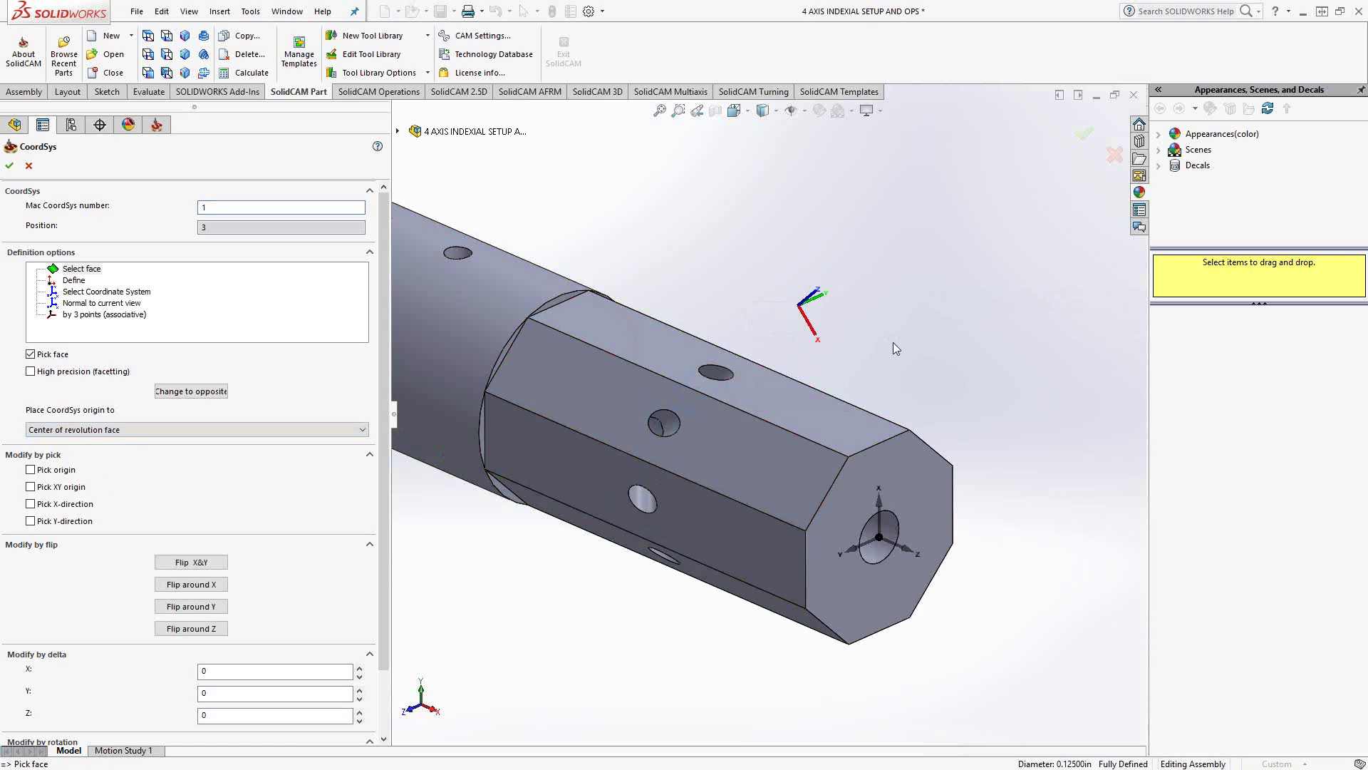
mouse_move(899, 382)
middle_down()
mouse_move(837, 458)
mouse_move(917, 370)
middle_up()
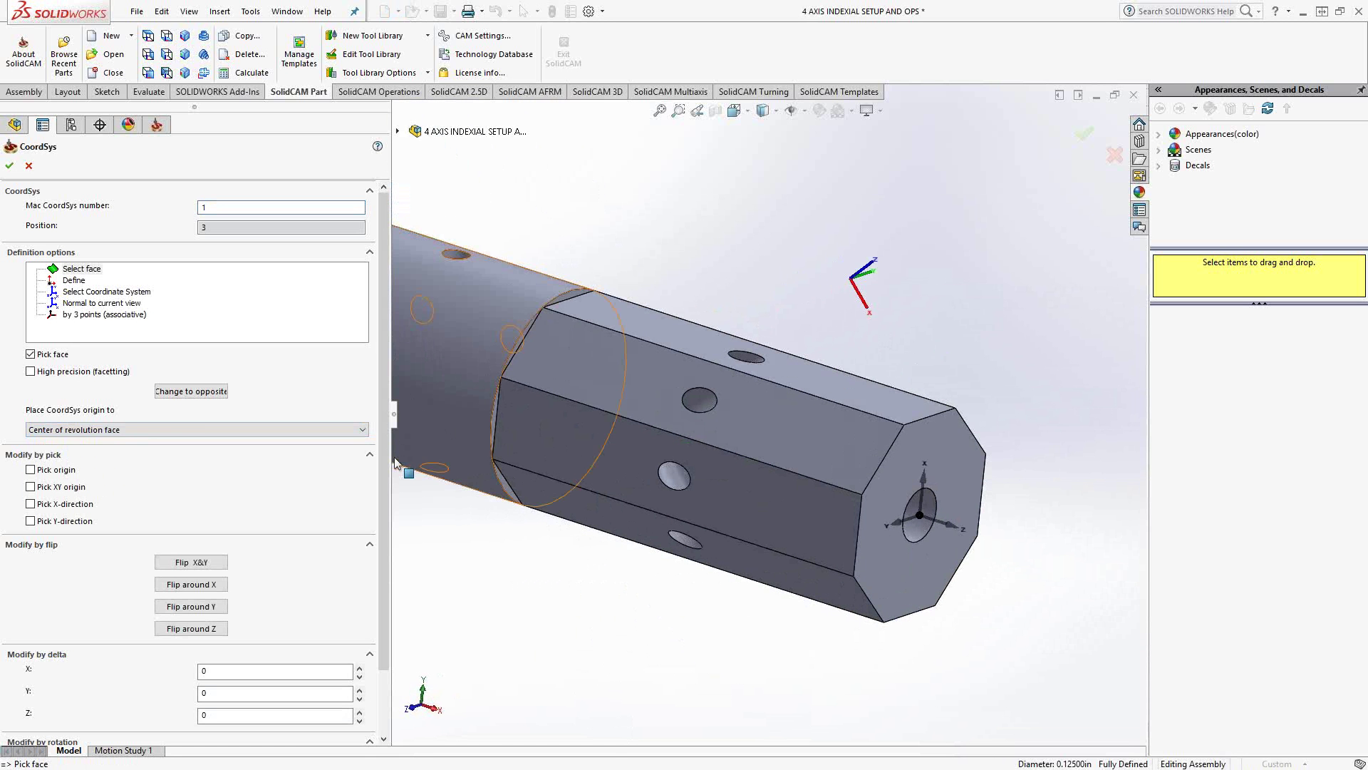
- Move the origin onto the end-face hole and accept the definition
click(31, 471)
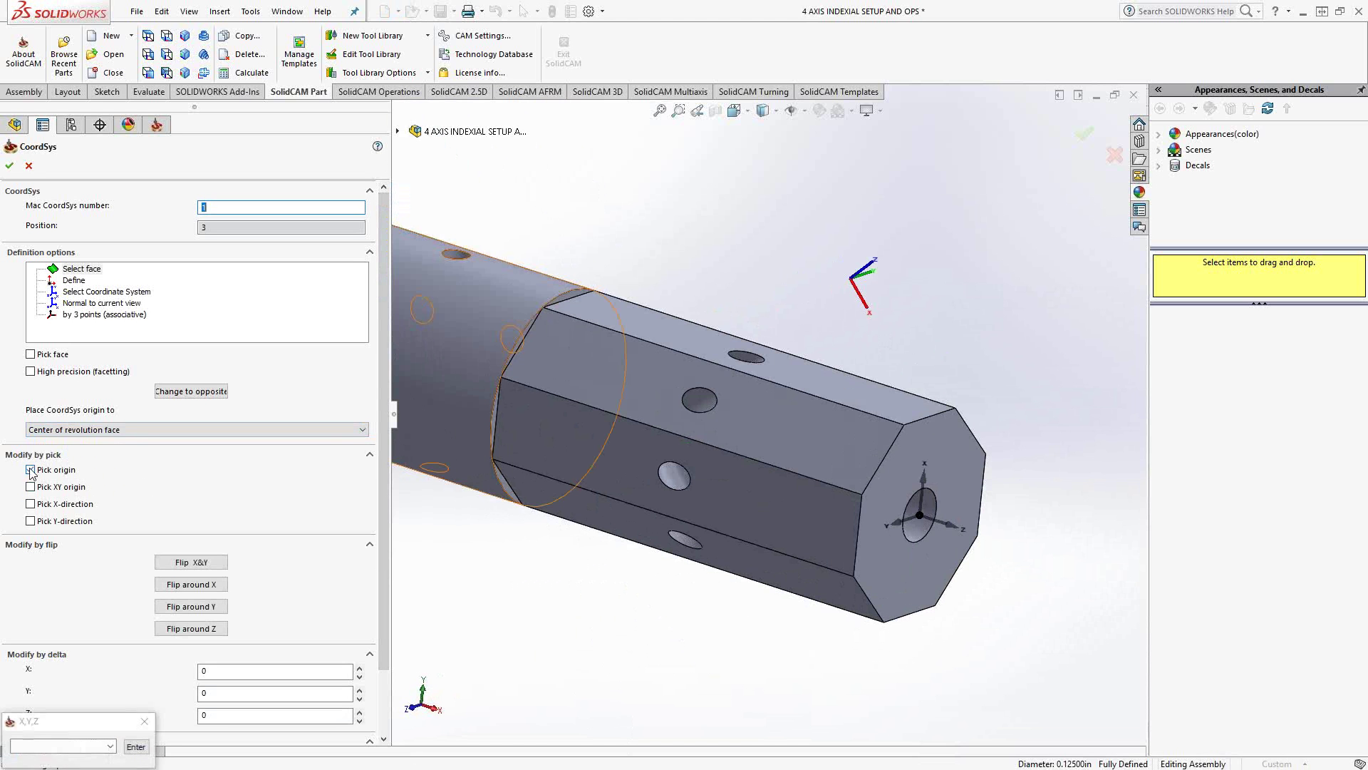
click(923, 517)
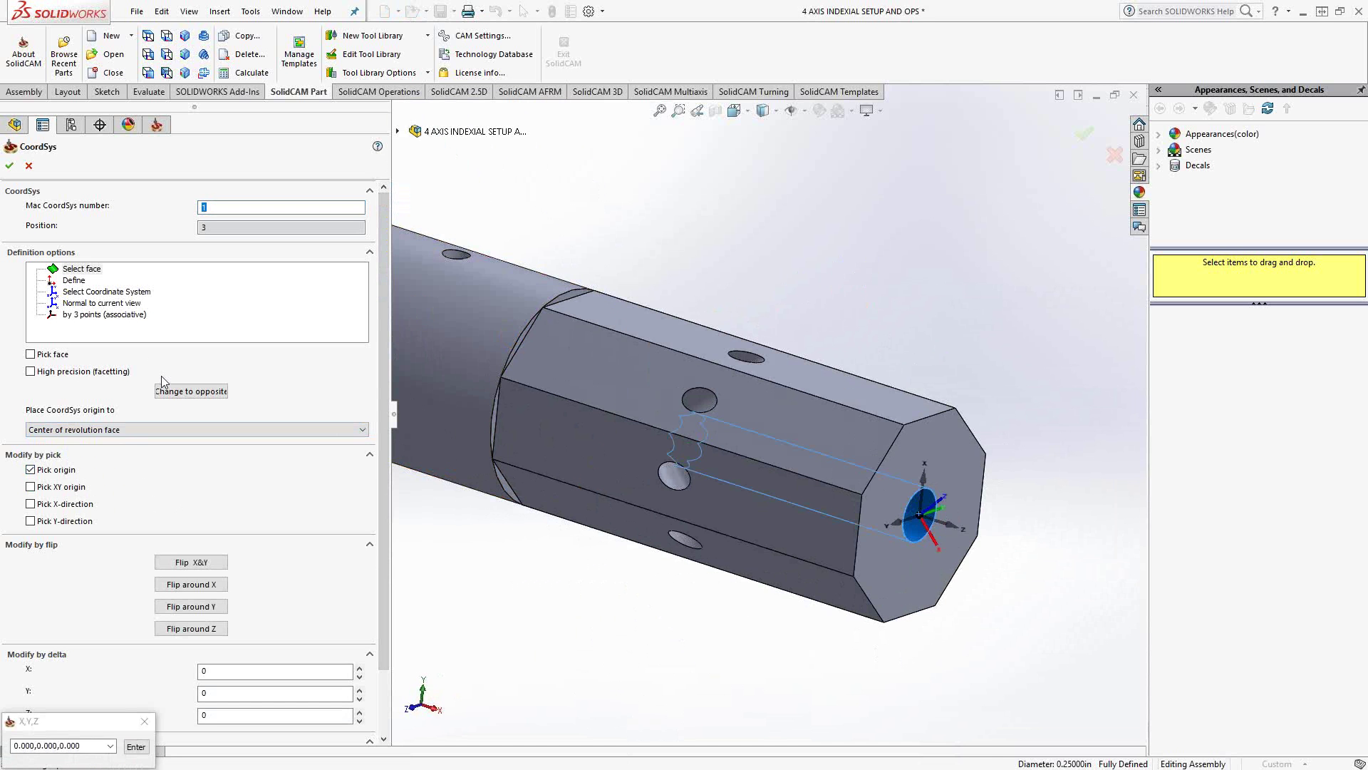
middle_drag(636, 578, 884, 481)
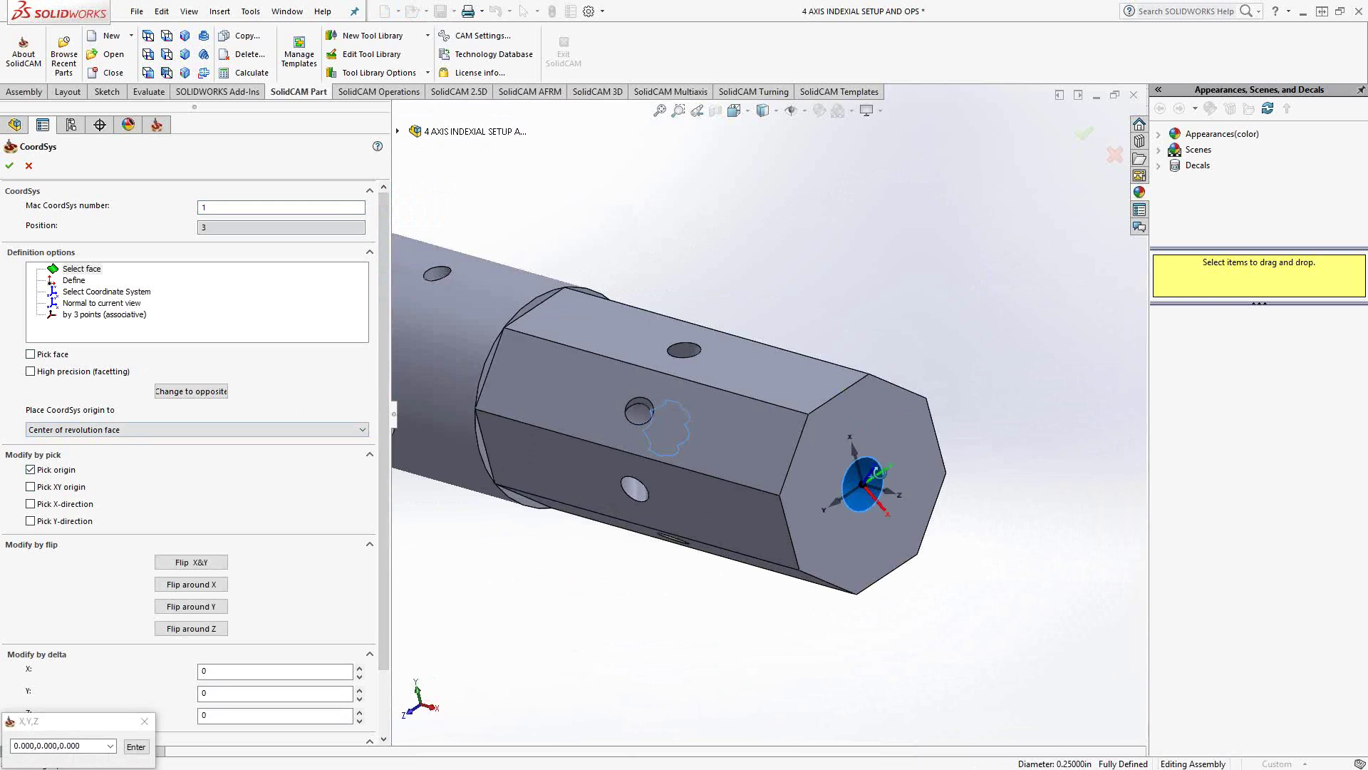
click(9, 165)
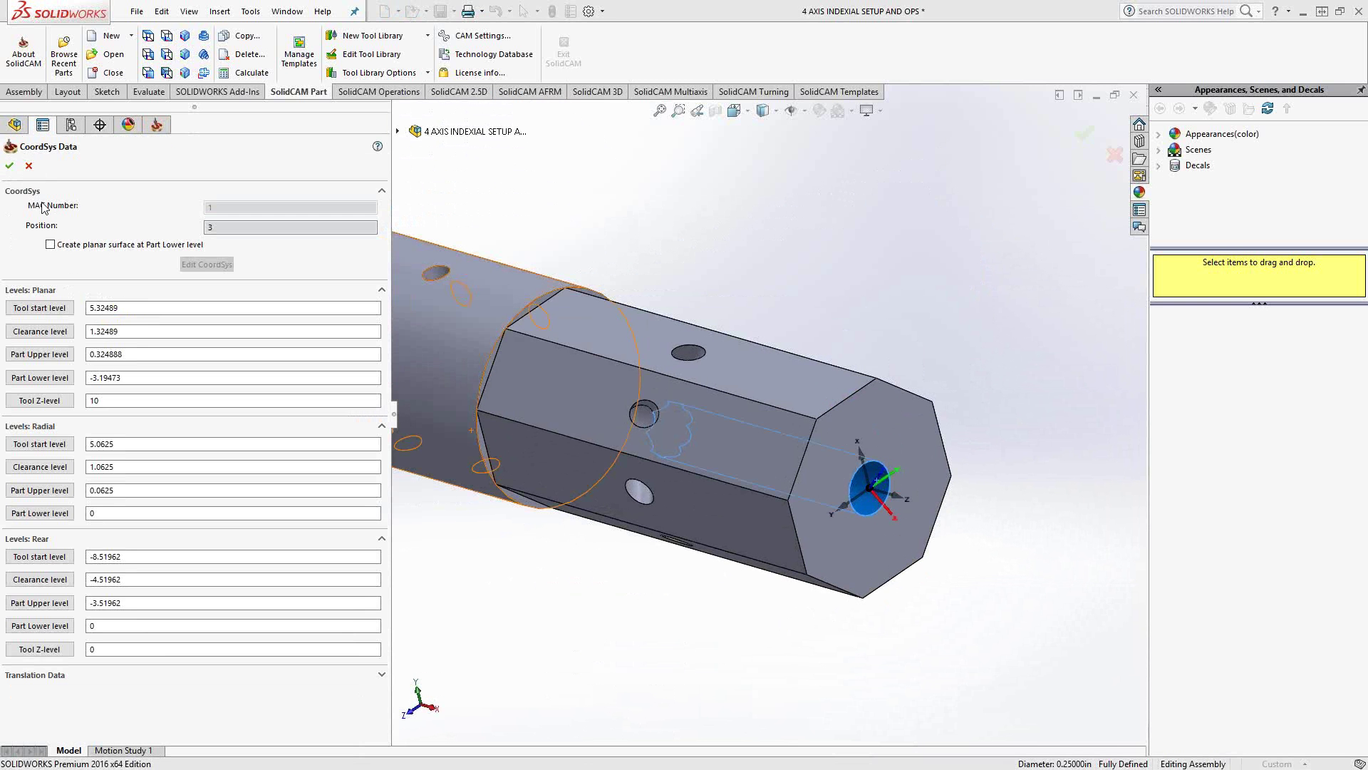
- Accept position 3's default levels in MAC 1 and close the Coordinate System Manager
click(13, 165)
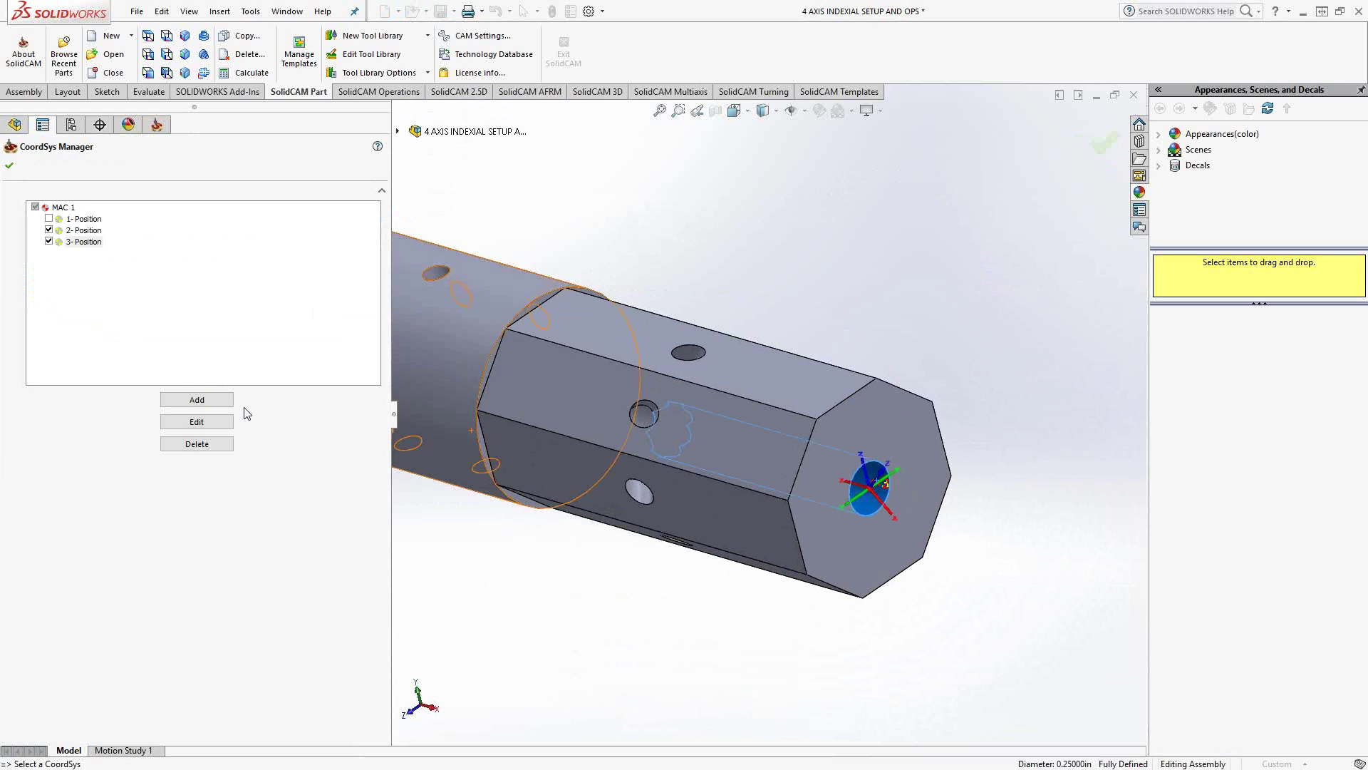
click(10, 165)
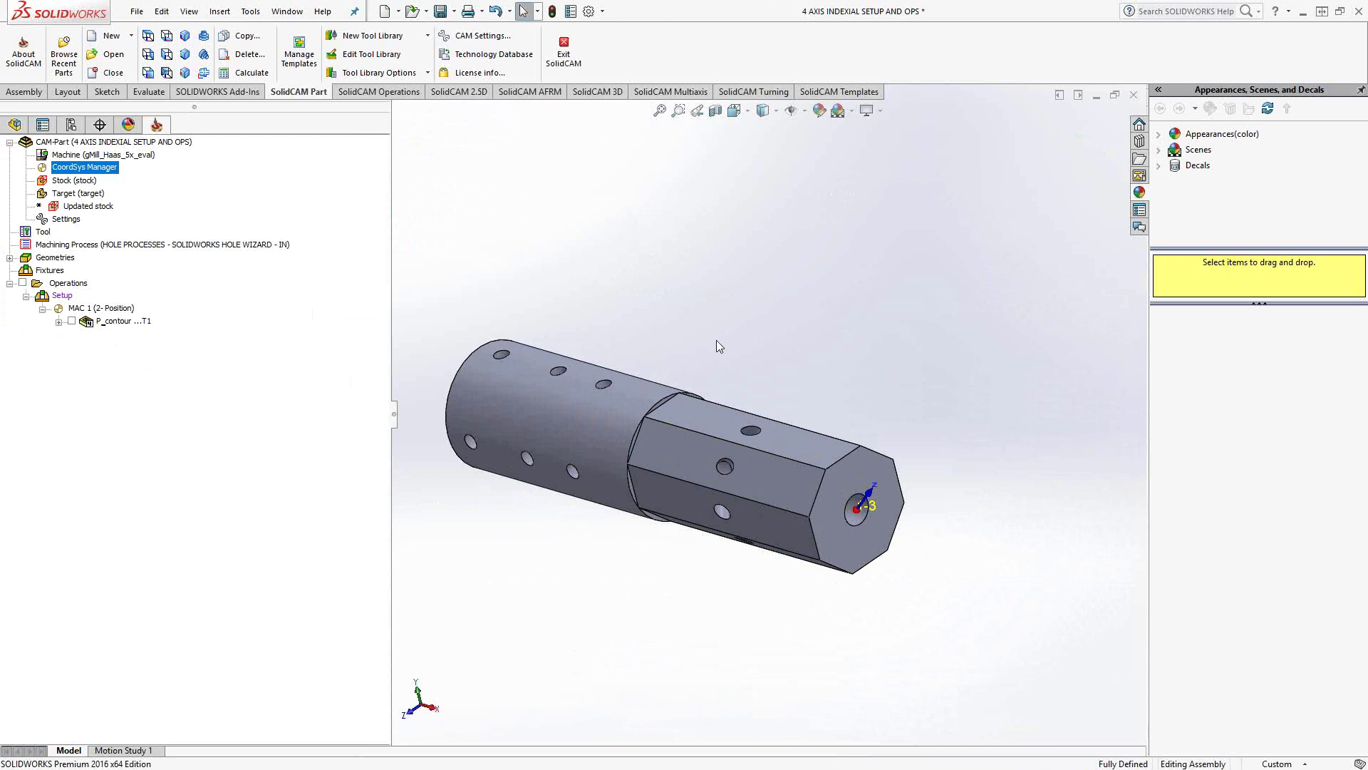
middle_drag(794, 400, 823, 378)
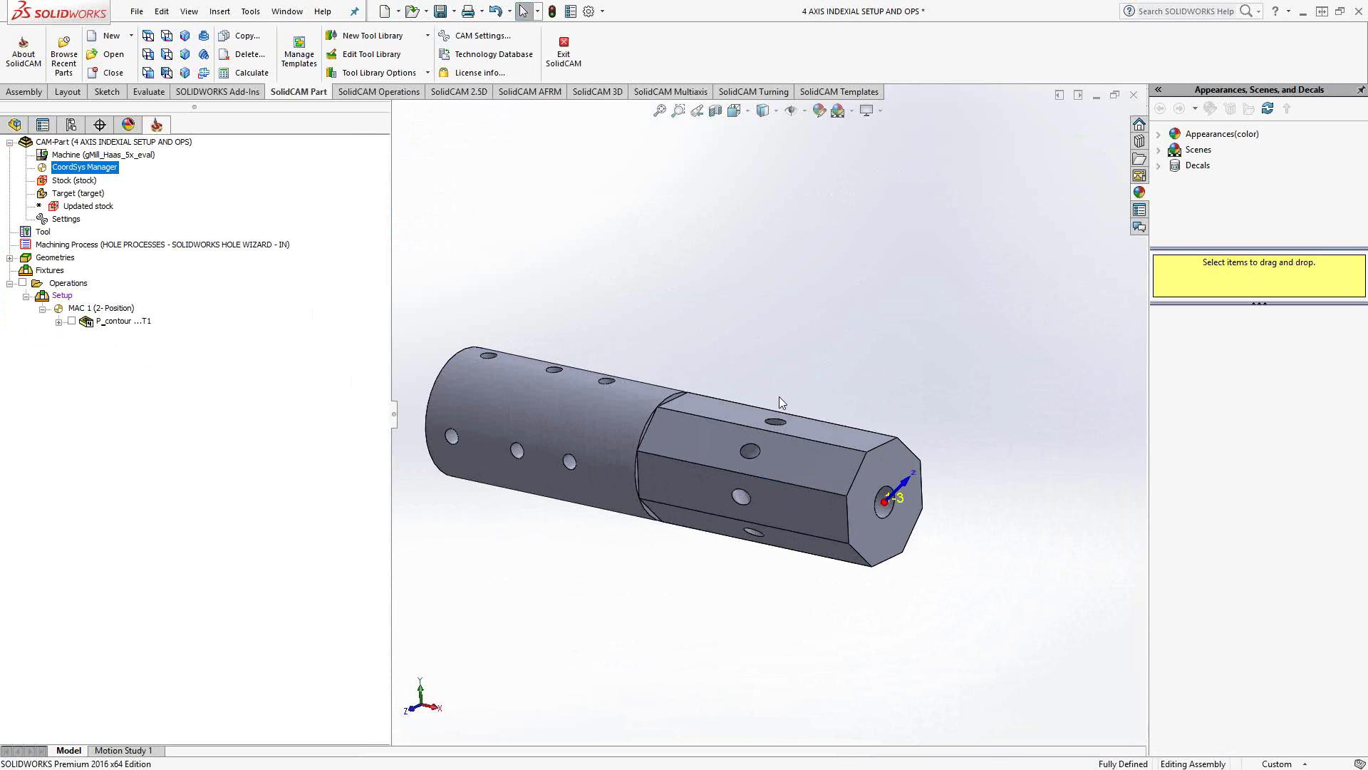